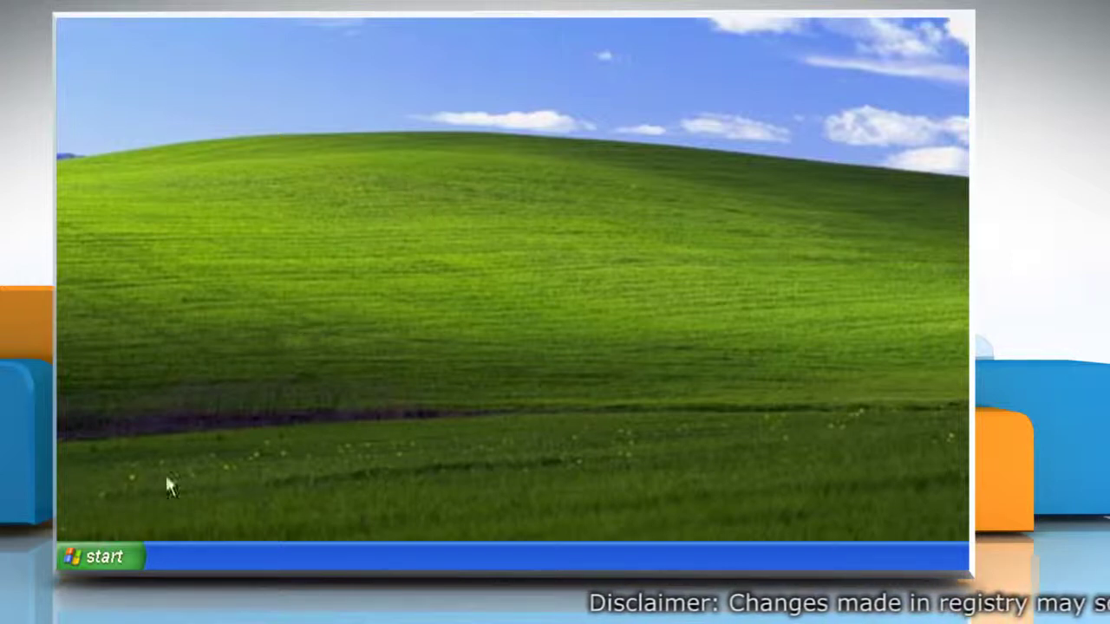
Open Add or Remove Programs by running the command appwiz.cpl
click(113, 555)
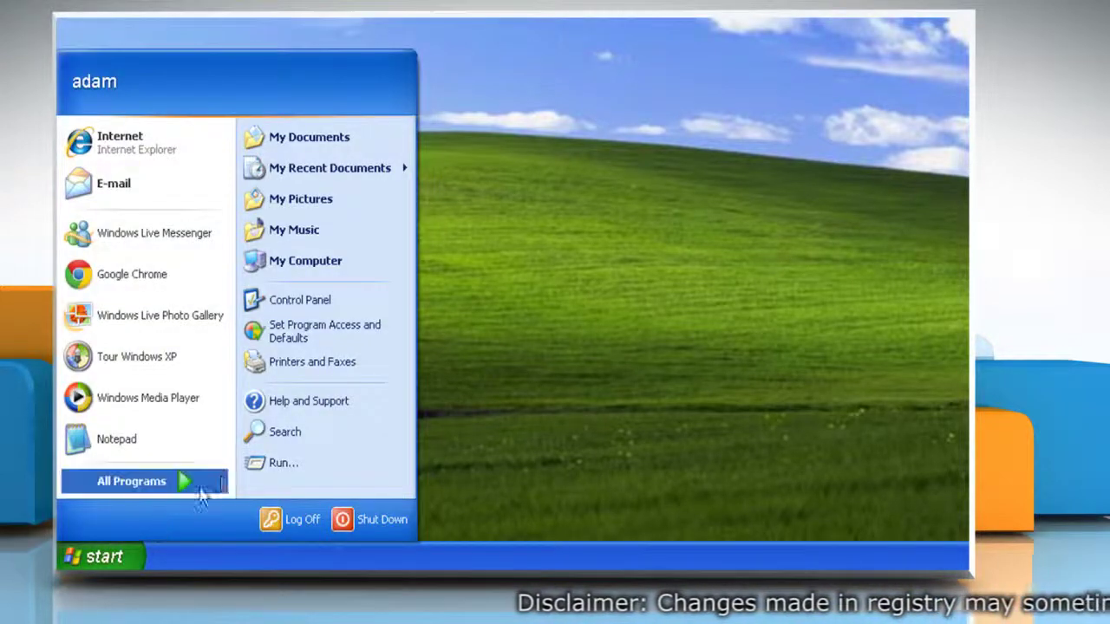
click(280, 466)
key(Delete)
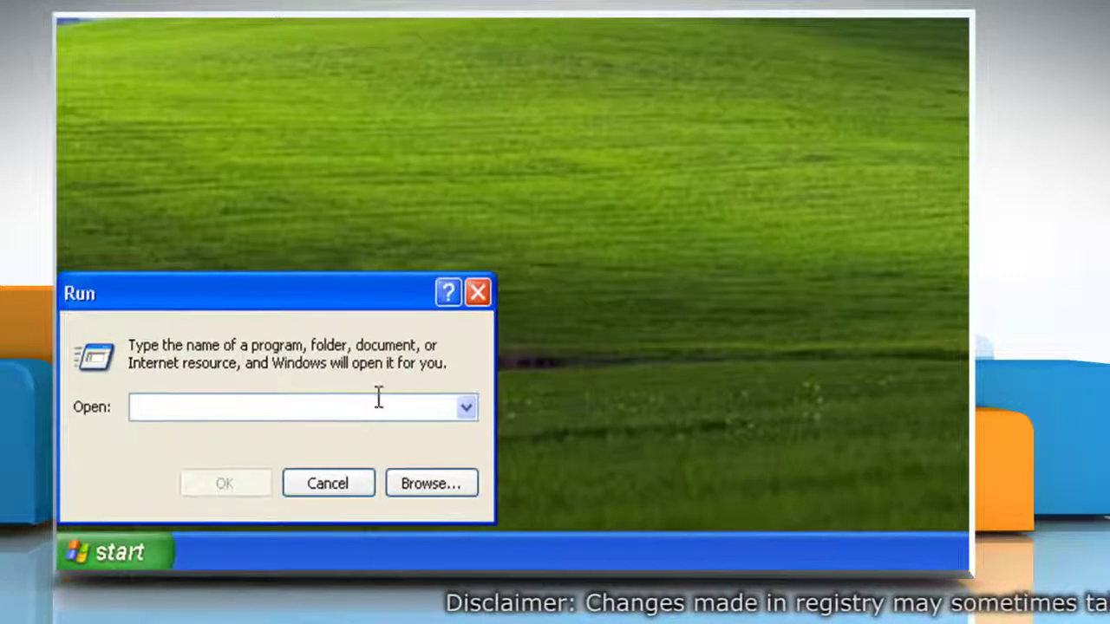
text(appwiz.cpl)
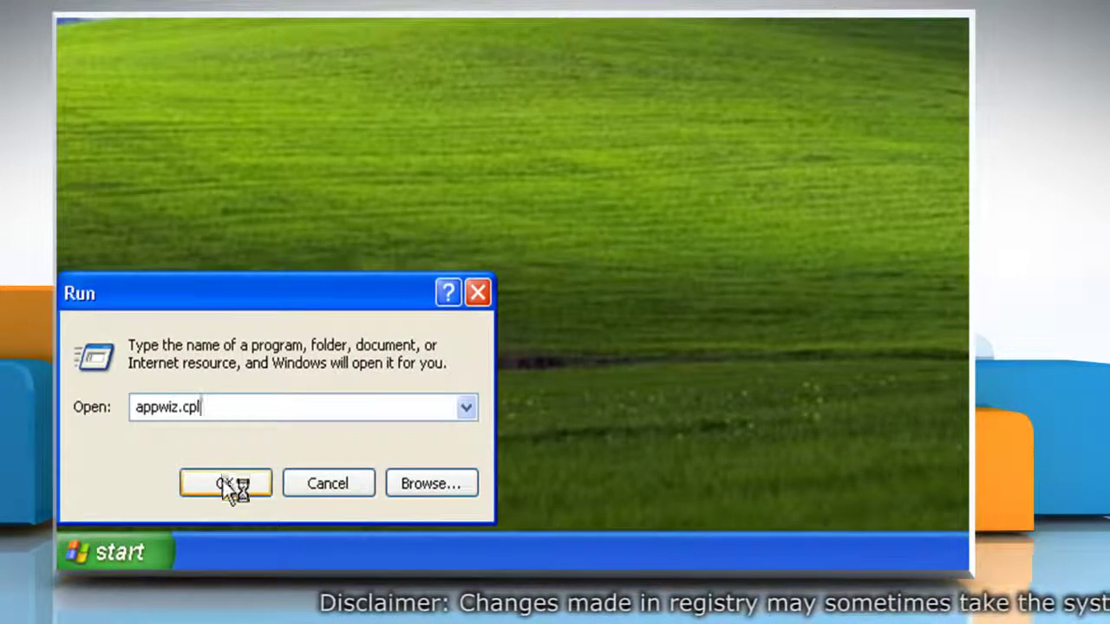
click(230, 486)
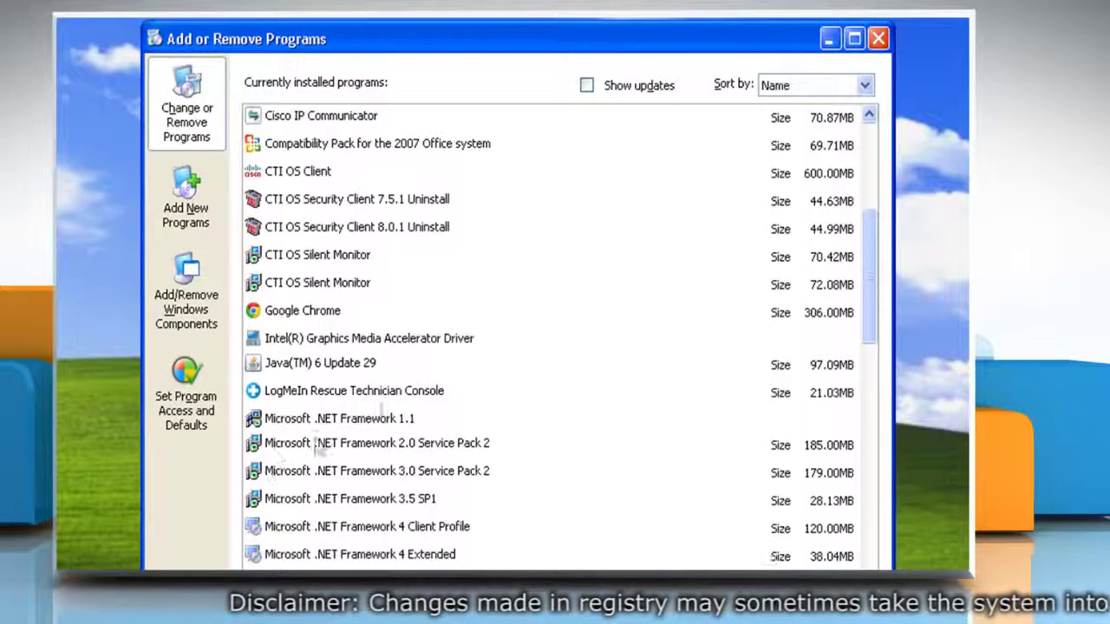
Find Windows Live Essentials among the installed programs and start its change or removal wizard
drag(869, 275, 864, 471)
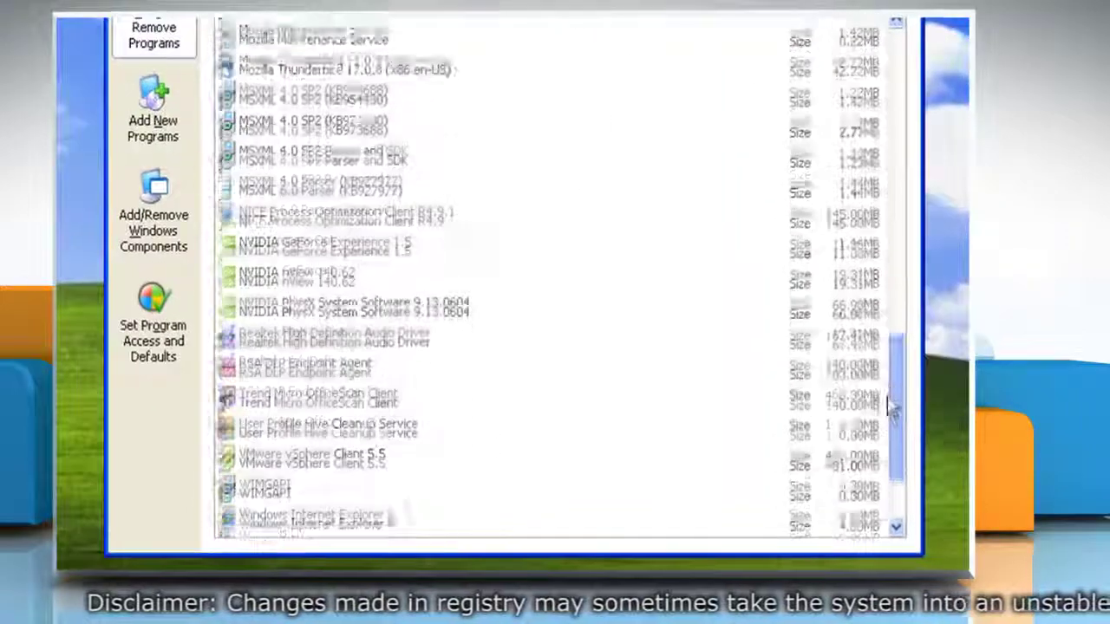
drag(893, 408, 886, 460)
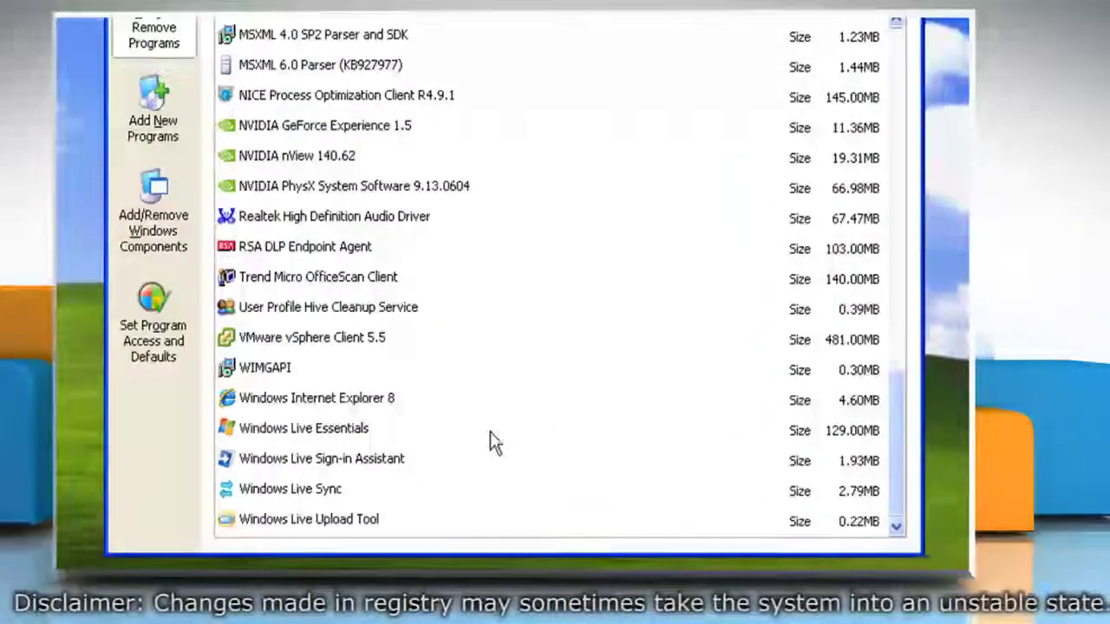
click(330, 429)
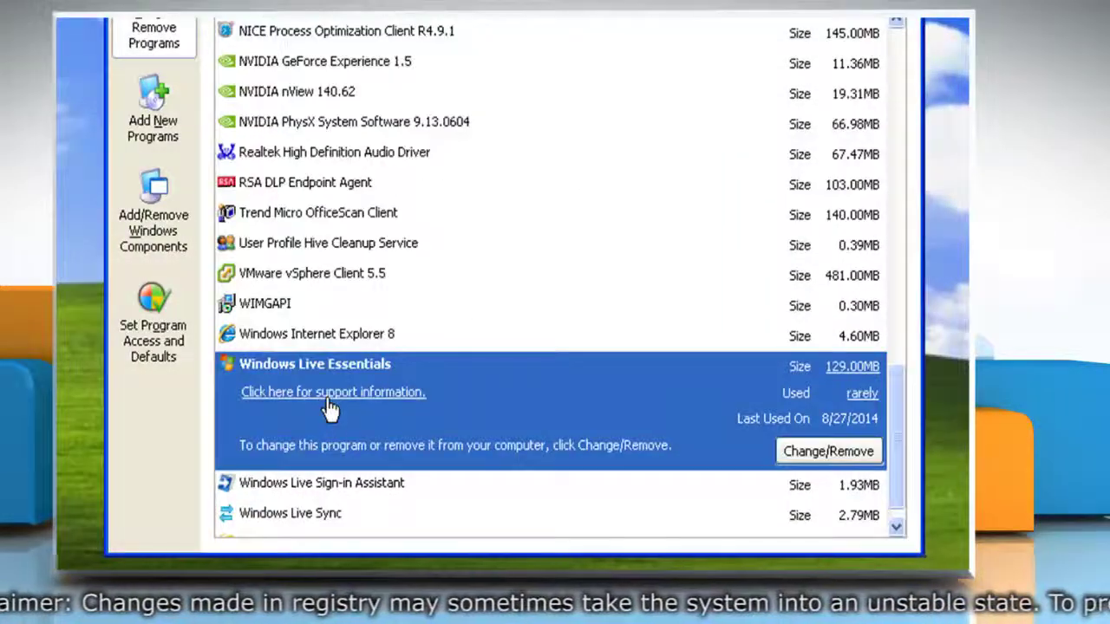
click(824, 456)
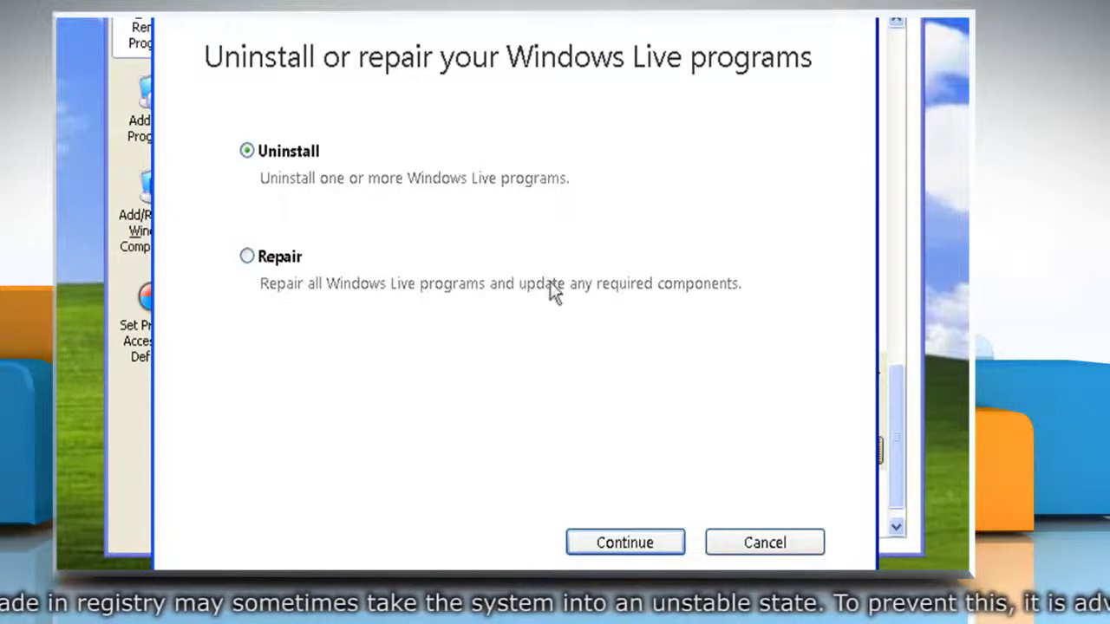
Uninstall only Messenger from the Windows Live programs, and close the wizard and Add or Remove Programs
click(629, 542)
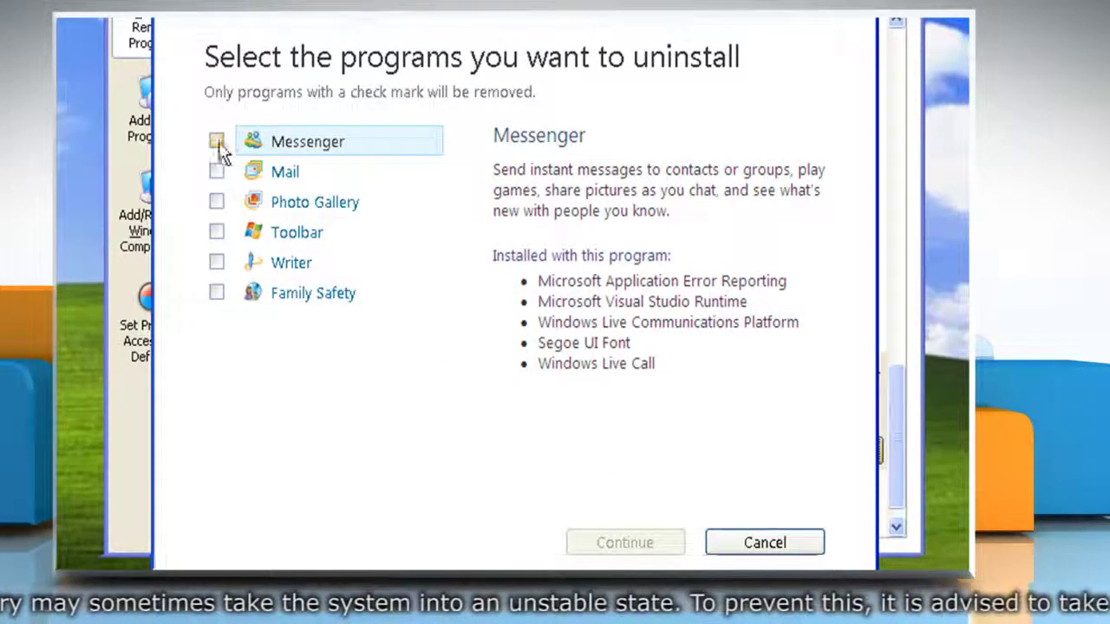
click(217, 141)
click(625, 540)
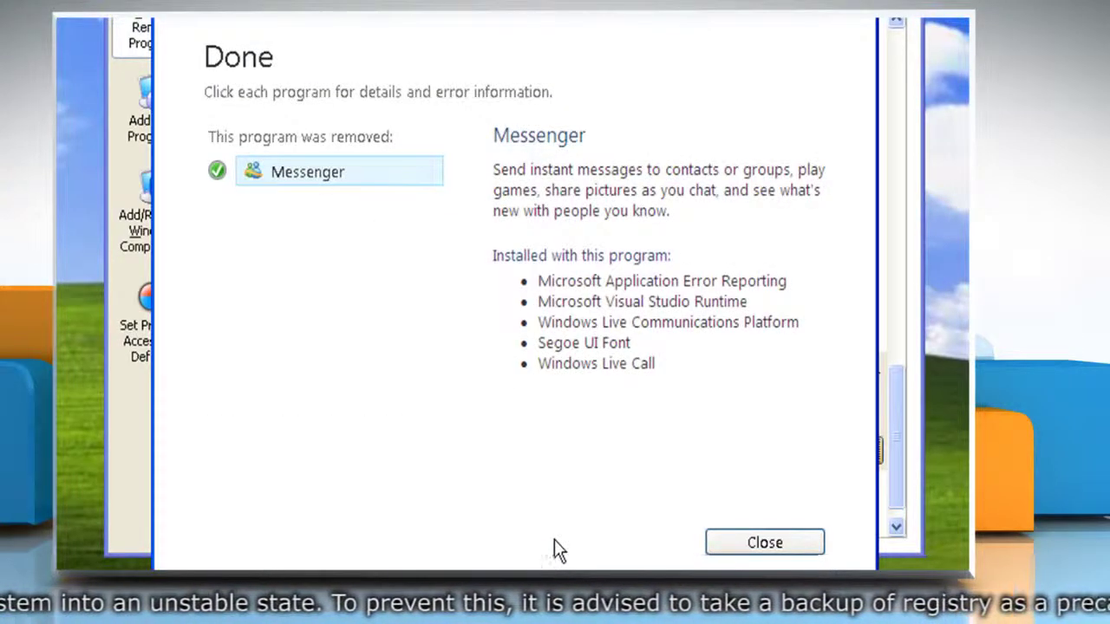
click(757, 544)
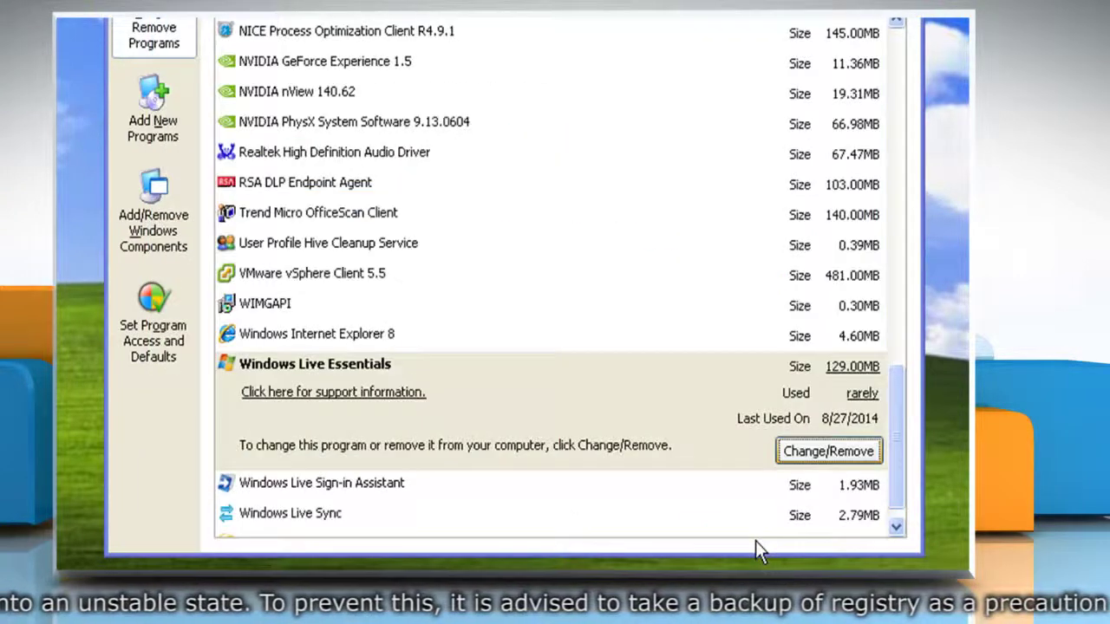
click(734, 466)
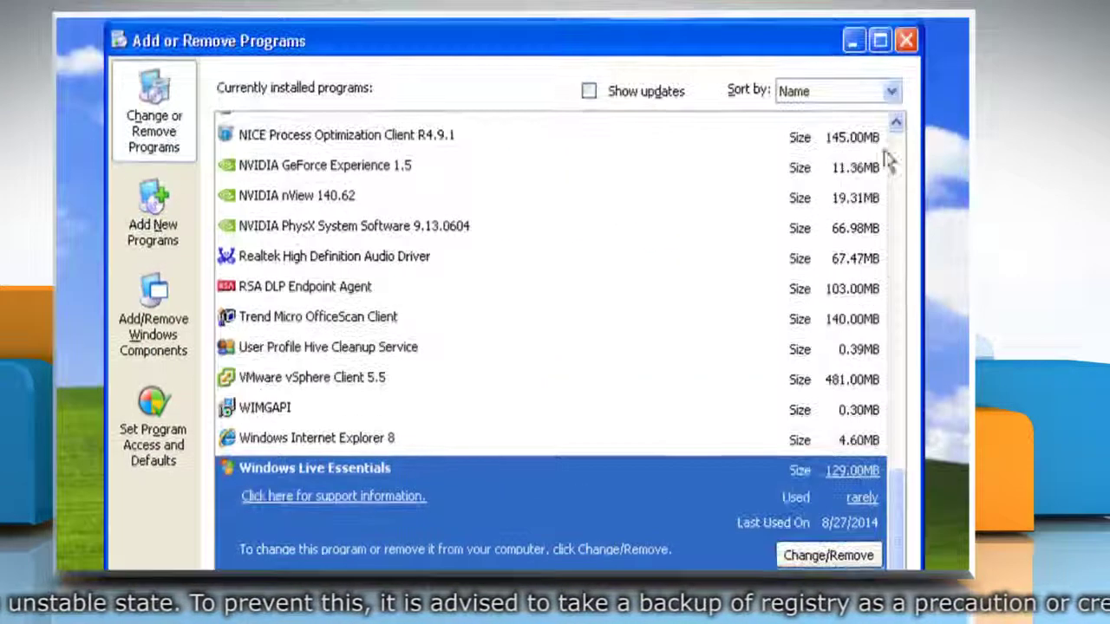
click(906, 39)
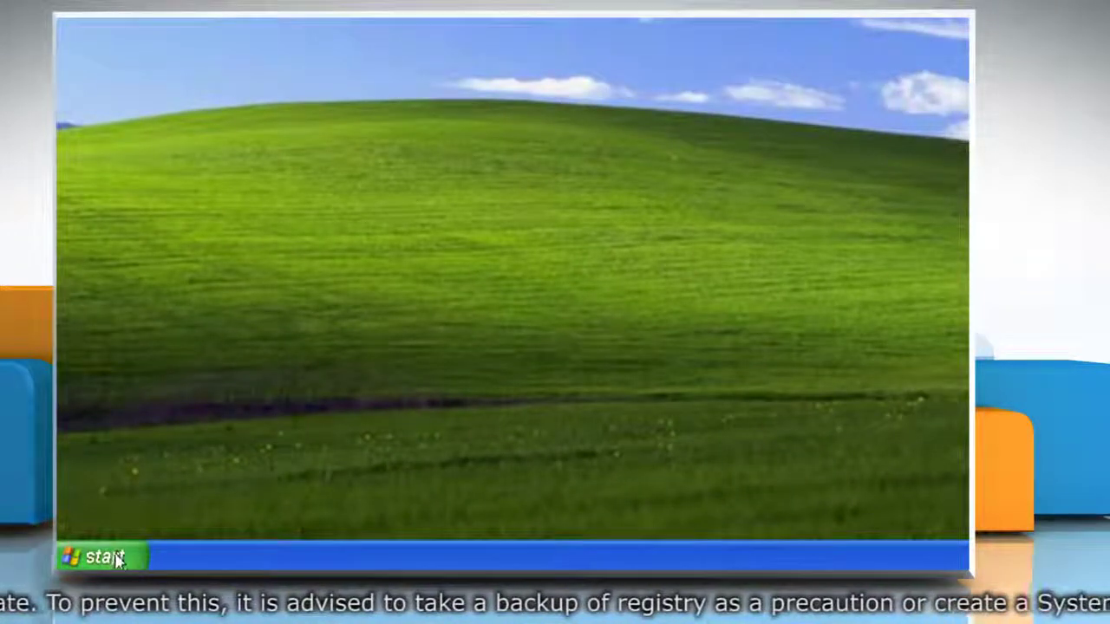
Start Disk Cleanup with the command cleanmgr and select drive C: for cleaning
click(119, 559)
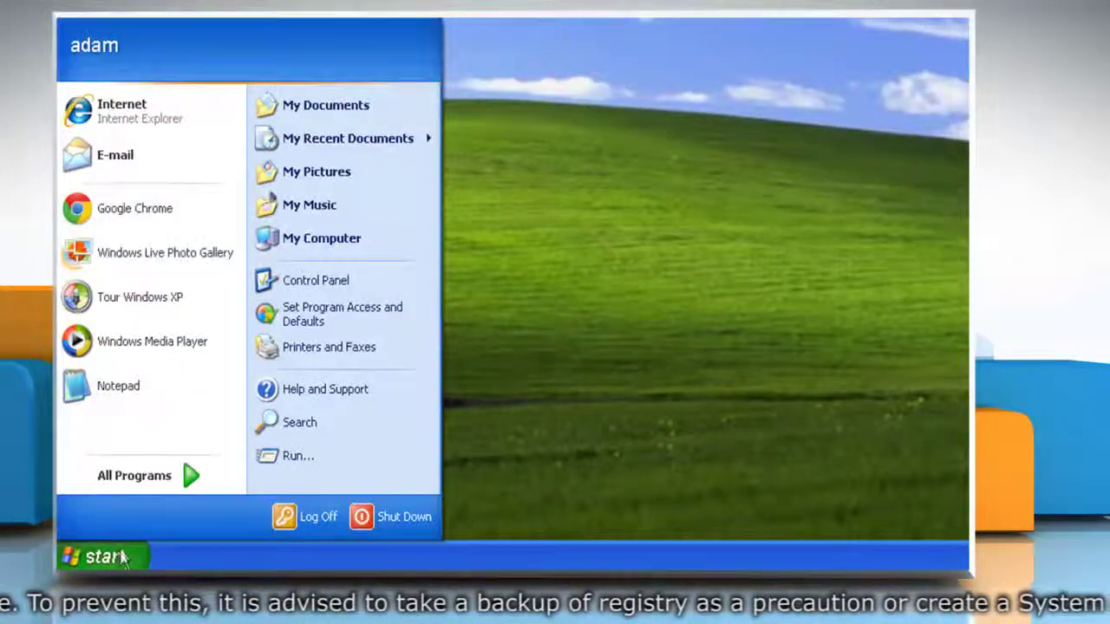
click(304, 452)
key(BackSpace)
text(cleanmgr)
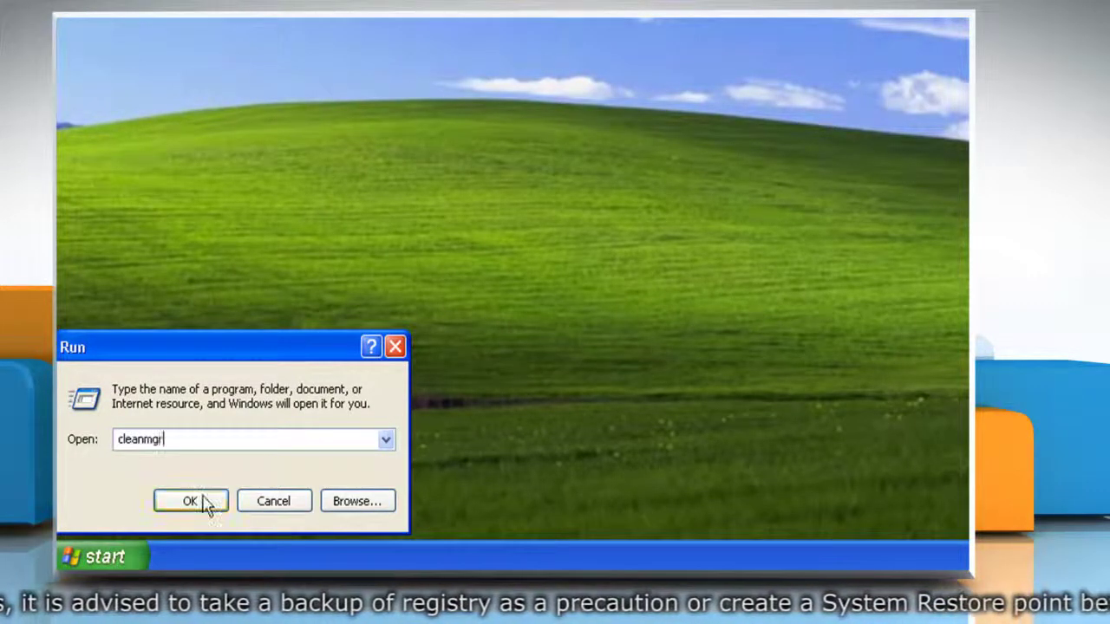
click(206, 505)
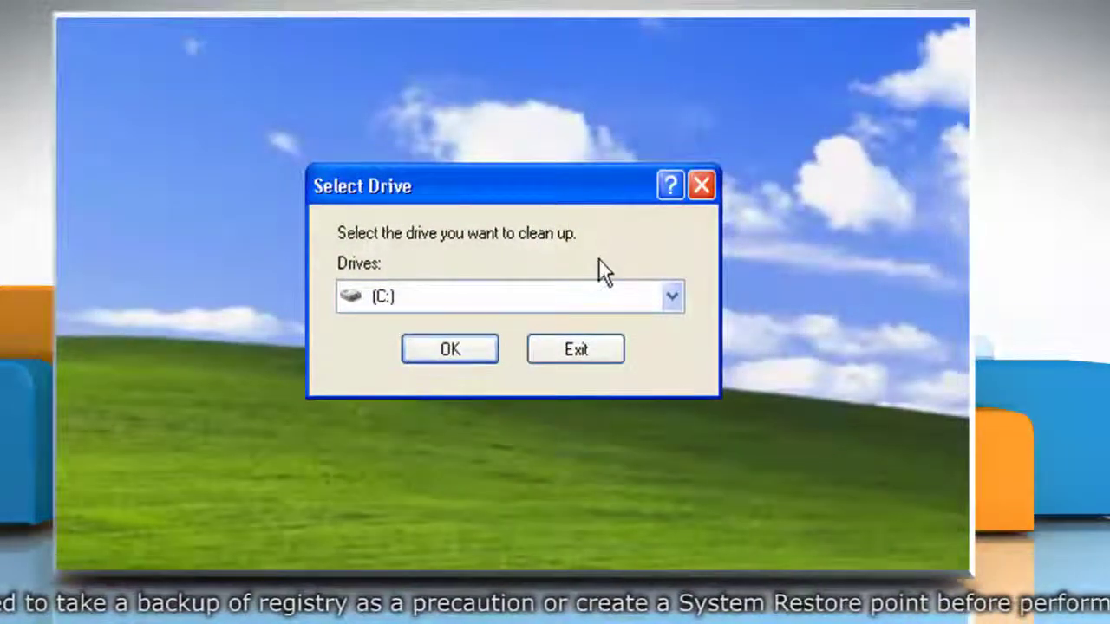
click(615, 300)
click(479, 334)
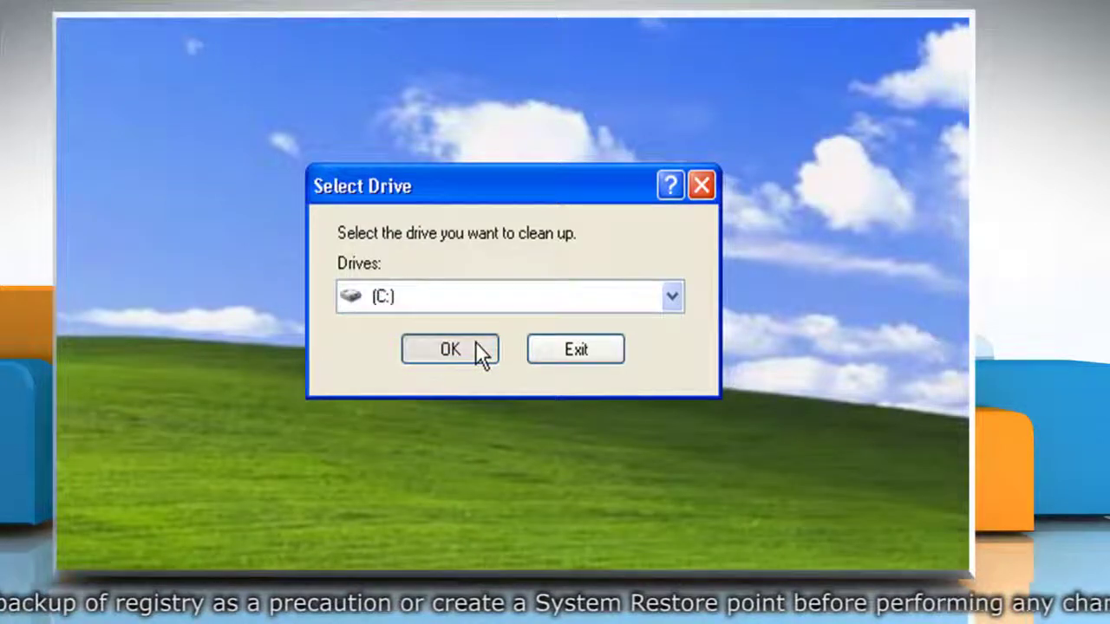
click(482, 351)
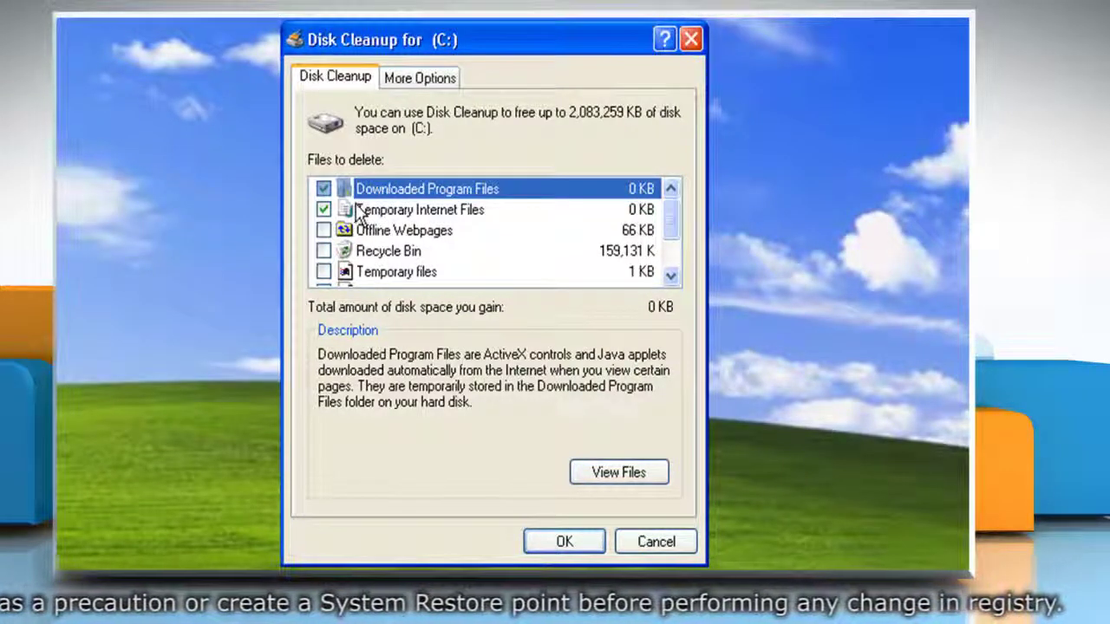
Include Temporary files in the files to delete and carry out the cleanup of drive C:
click(360, 273)
click(324, 272)
scroll(384, 274, down, 1)
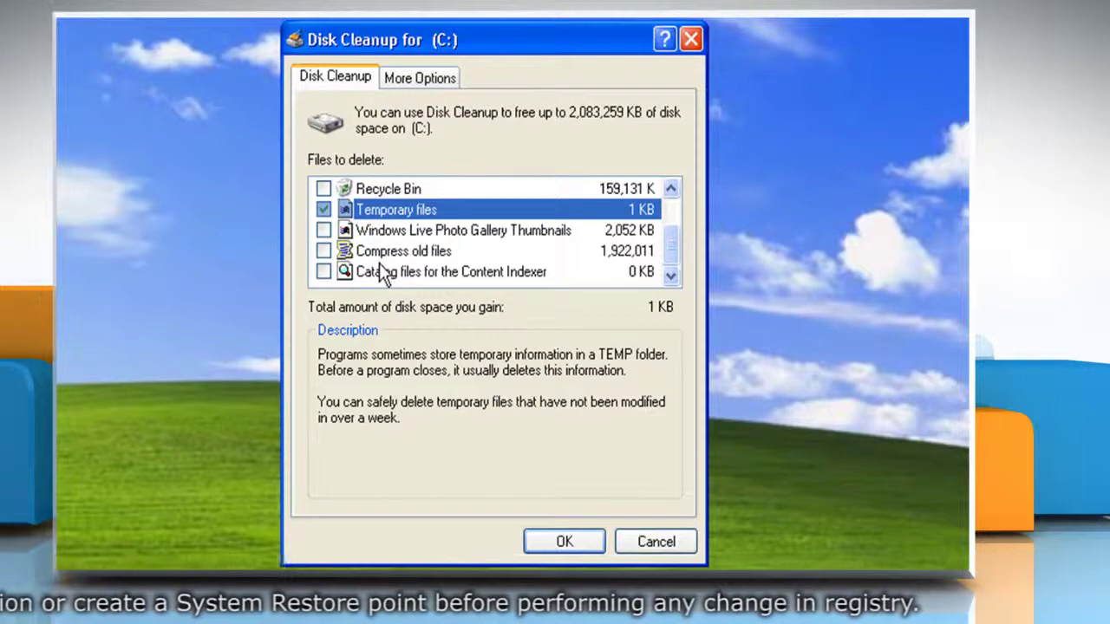
click(562, 541)
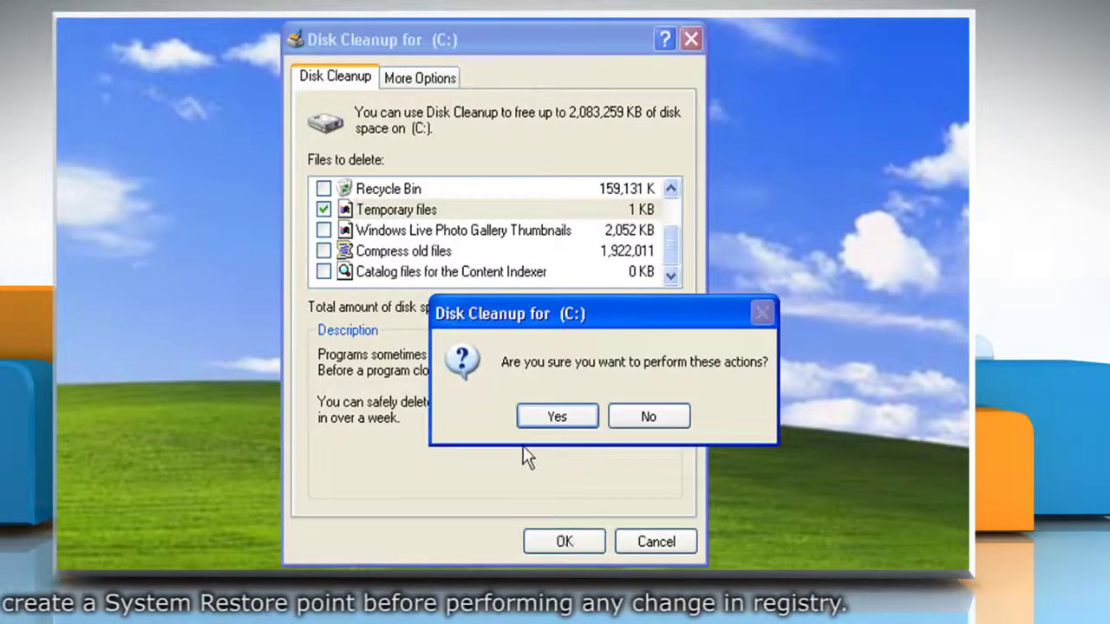
click(557, 416)
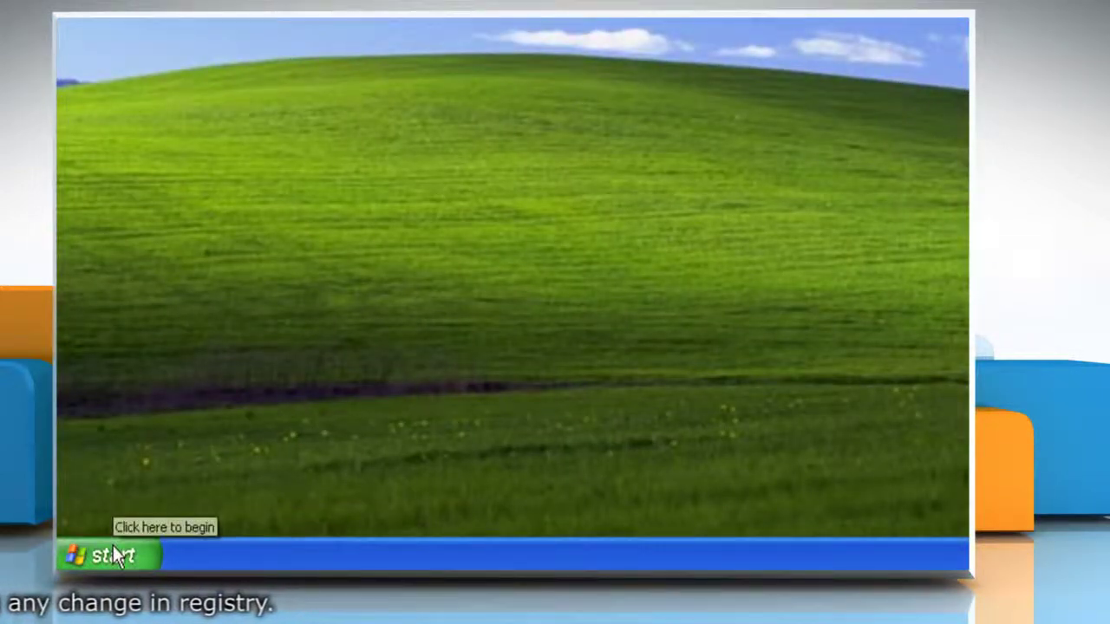
Explore the Start Menu folder and open Folder Options from its window
right_click(115, 556)
click(154, 444)
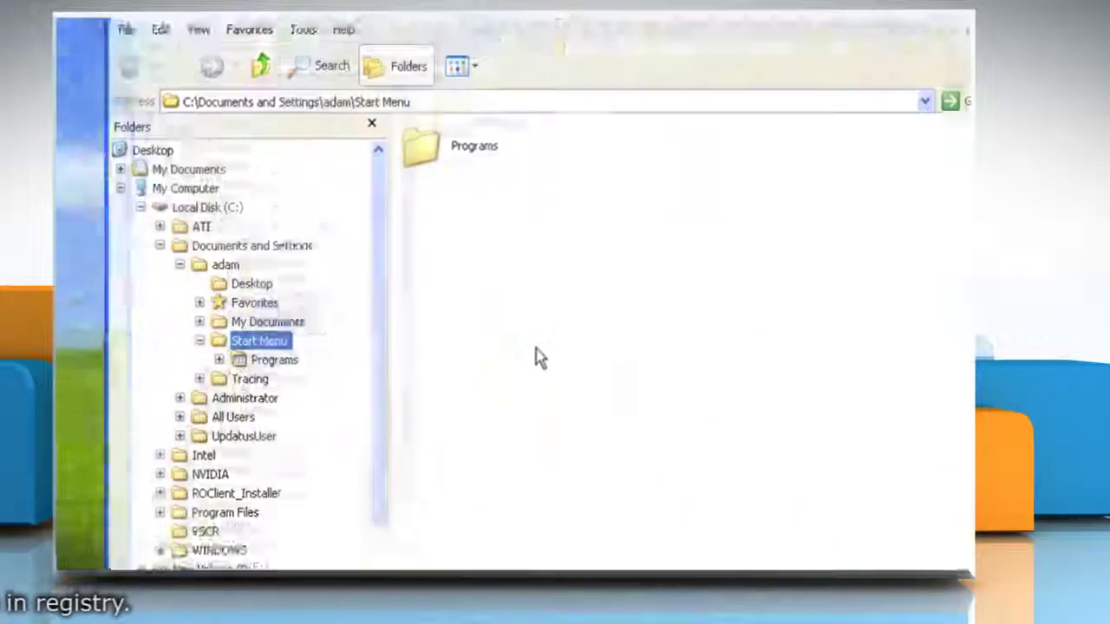
click(304, 29)
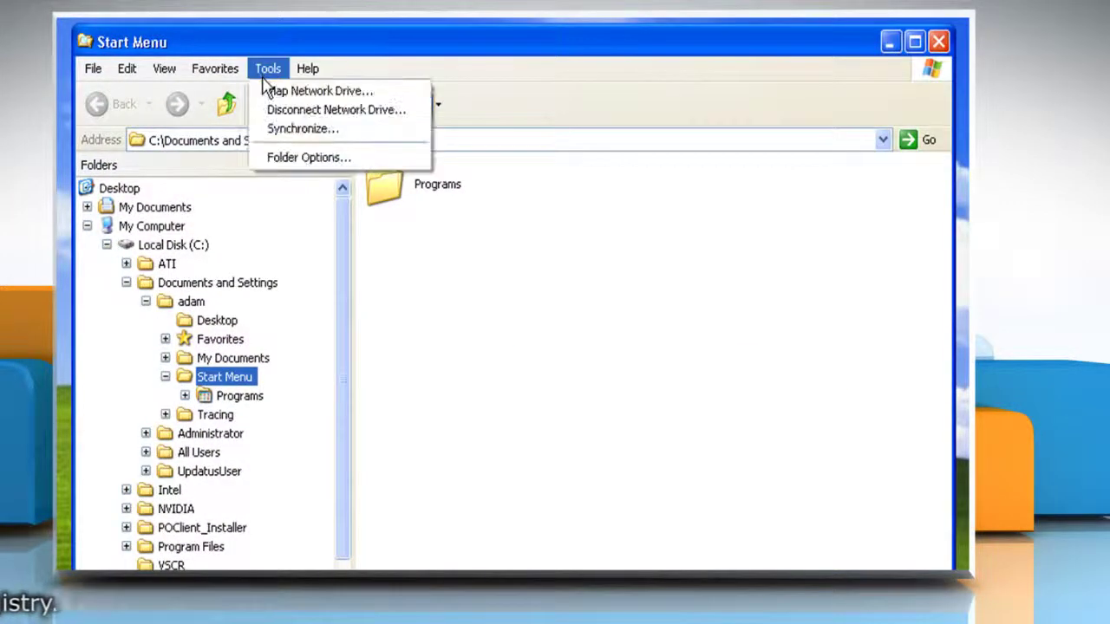
click(303, 158)
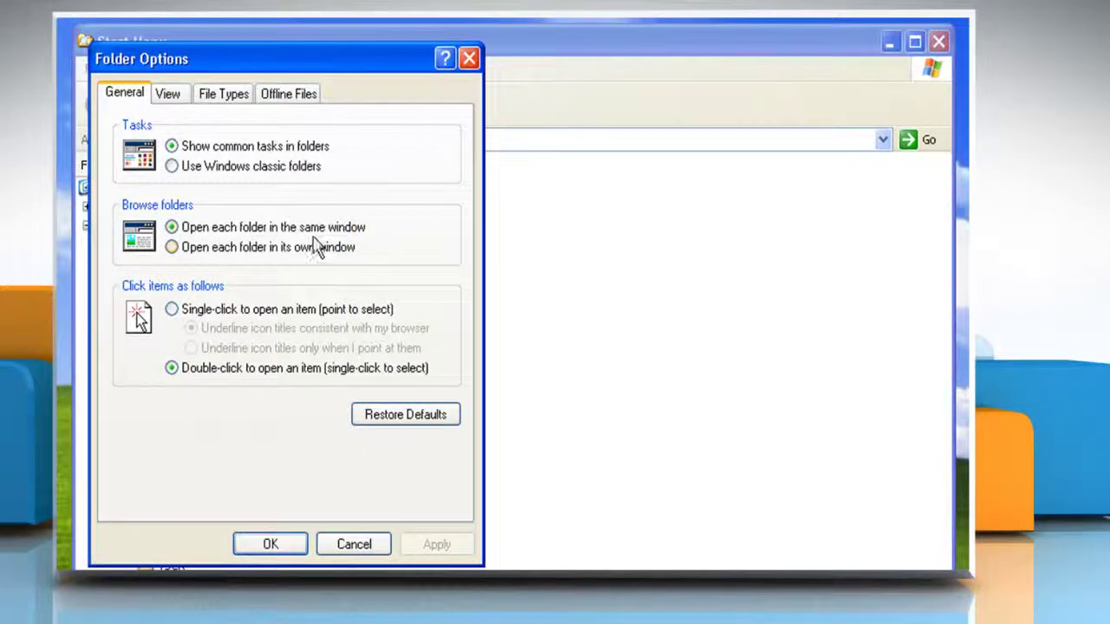
Show hidden files and folders, stop hiding extensions for known file types, and close the folder window
click(169, 96)
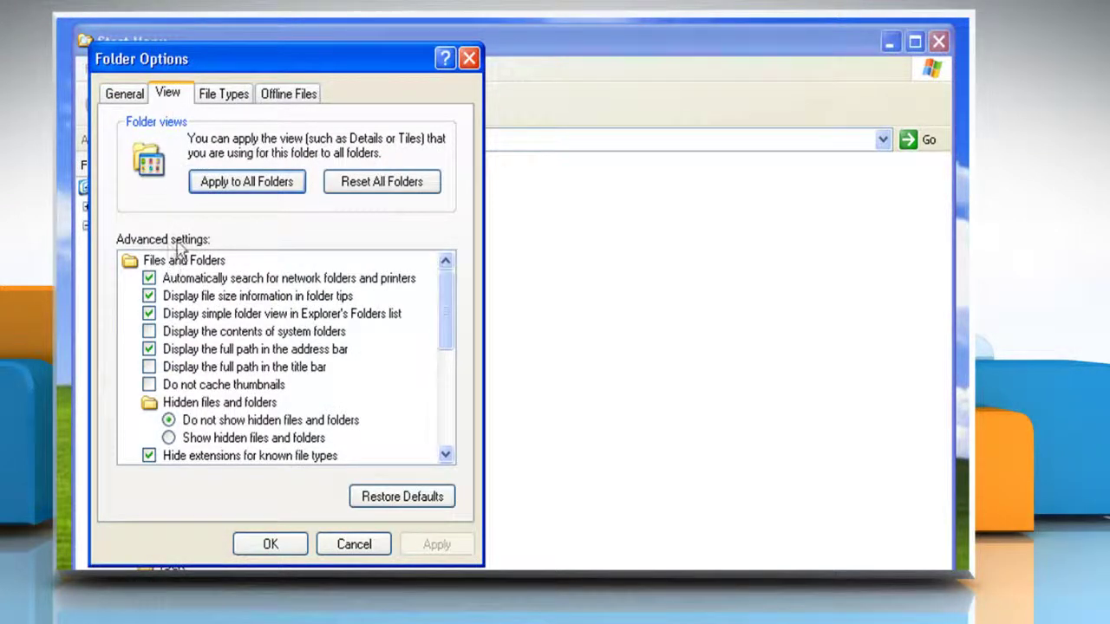
click(169, 438)
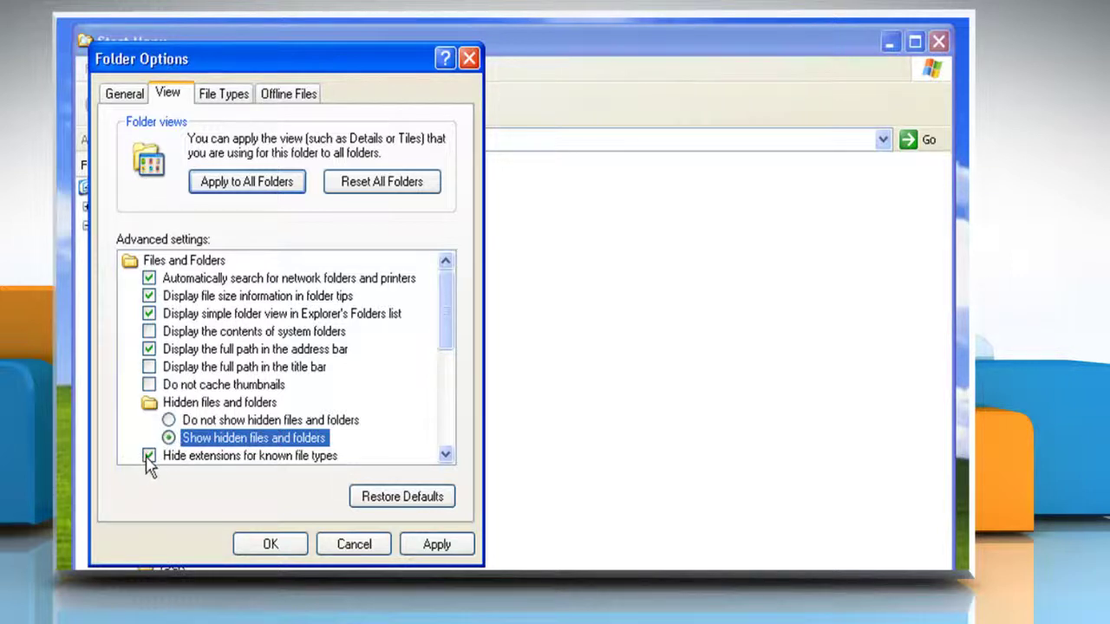
click(148, 458)
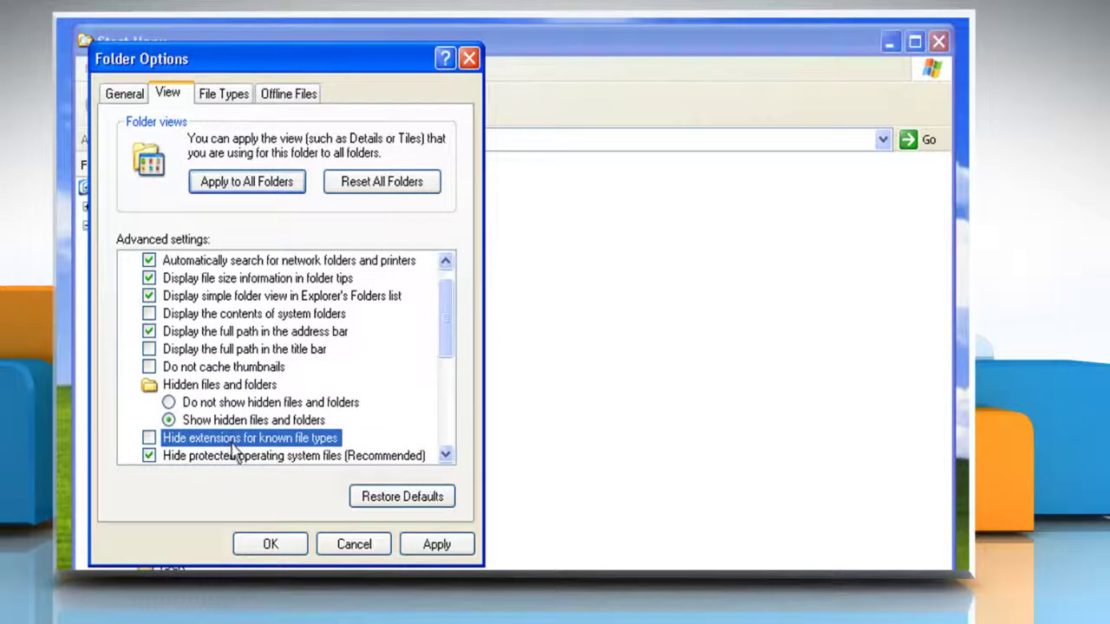
click(285, 544)
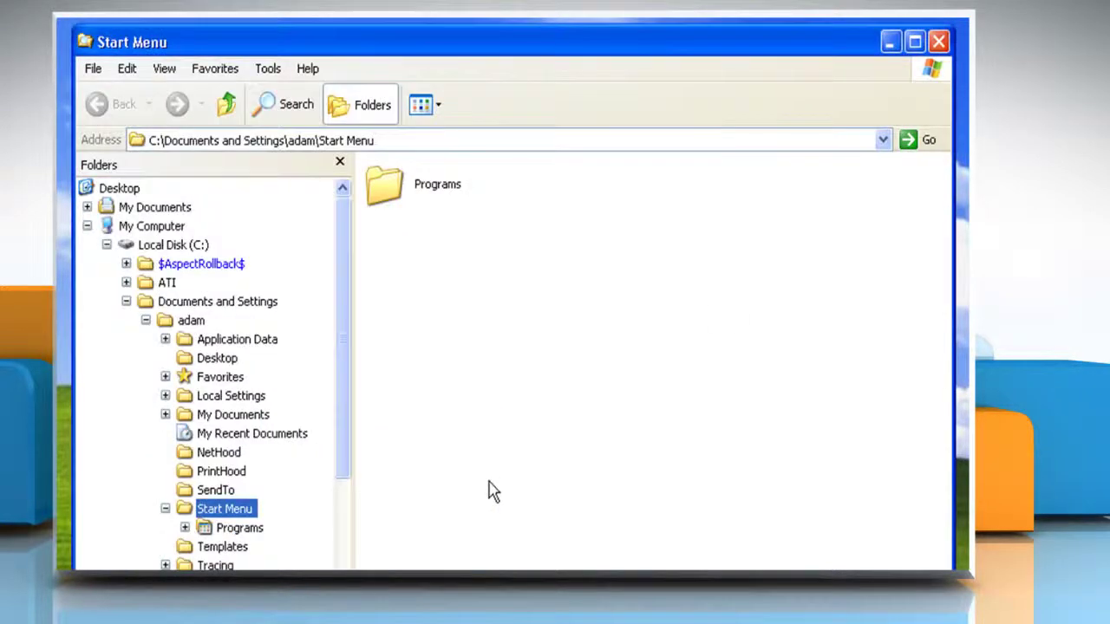
click(938, 42)
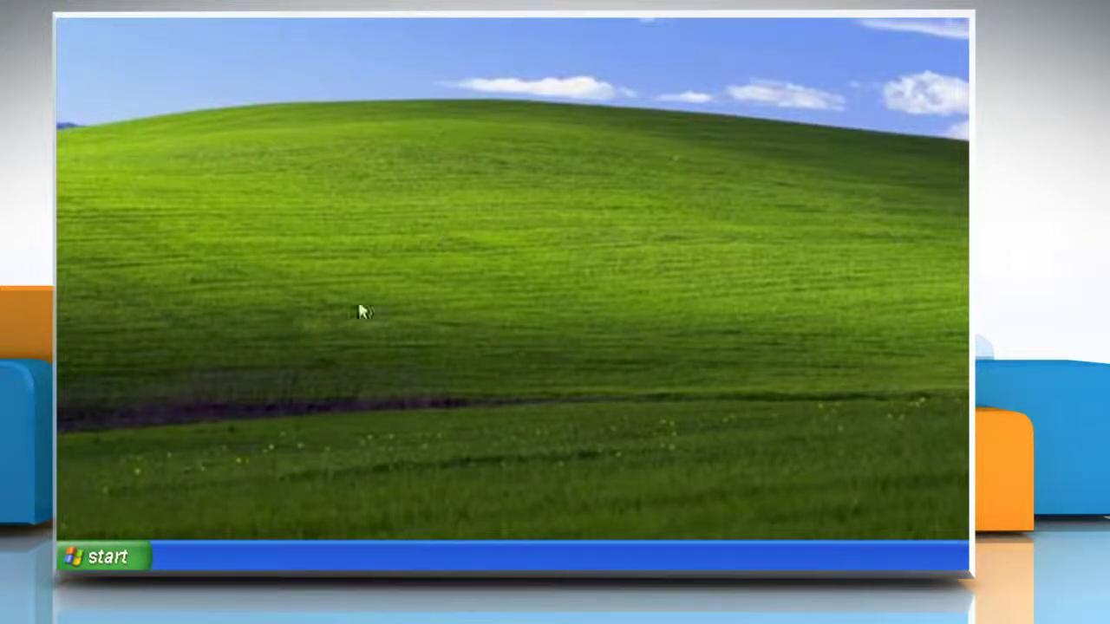
Open the folder %userprofile%\Application Data\Microsoft with the Run command
click(116, 558)
click(306, 458)
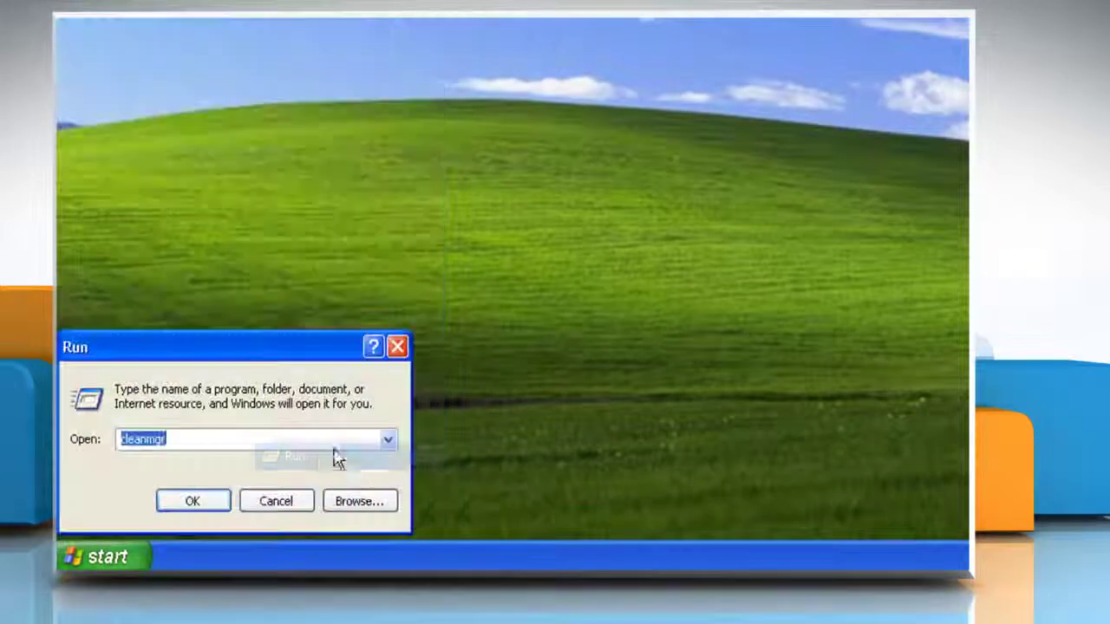
key(BackSpace)
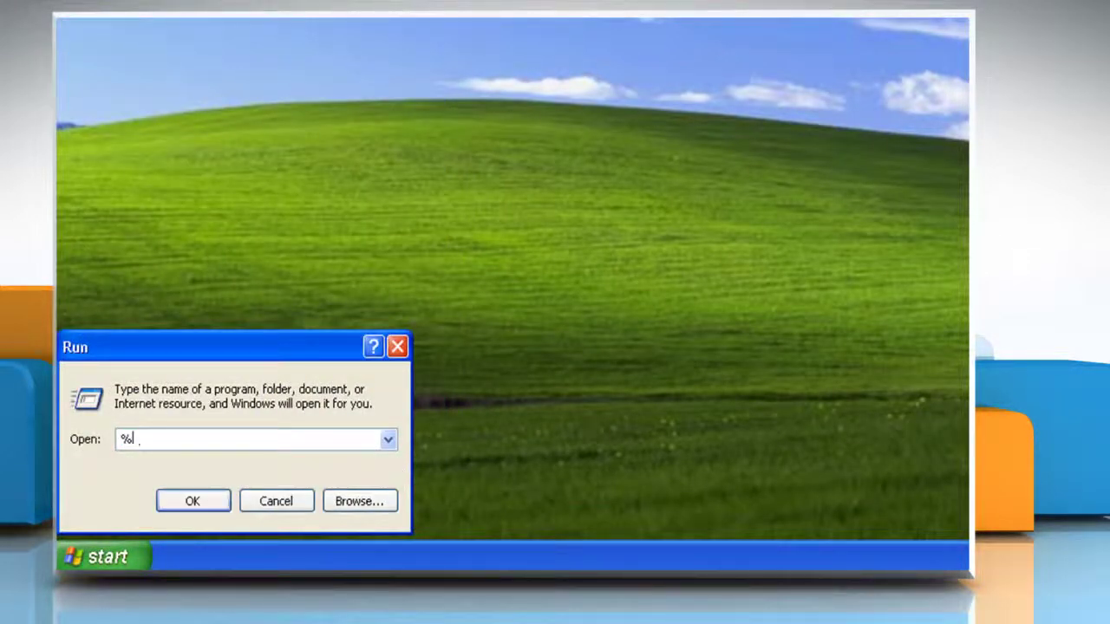
text(%userprofile%\Applic)
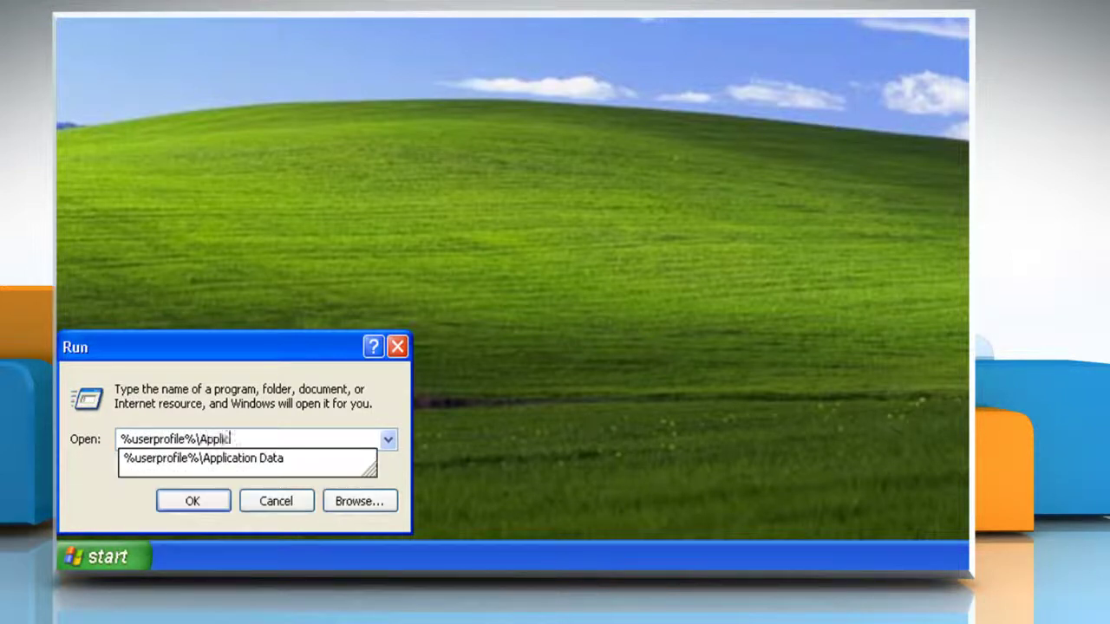
text(ation Data\Microsoft)
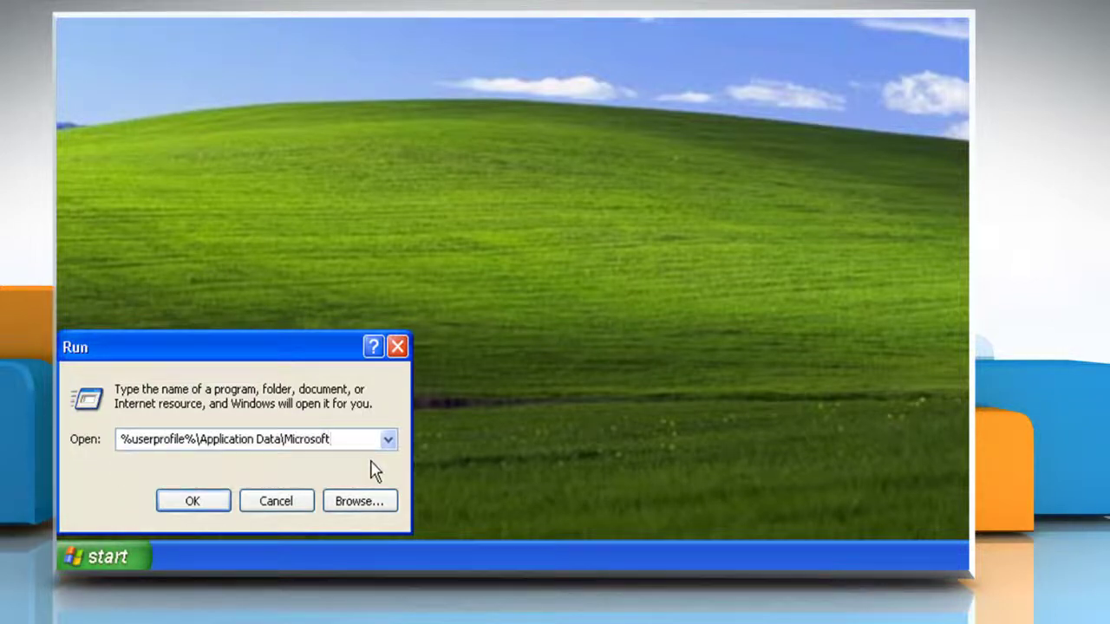
click(214, 499)
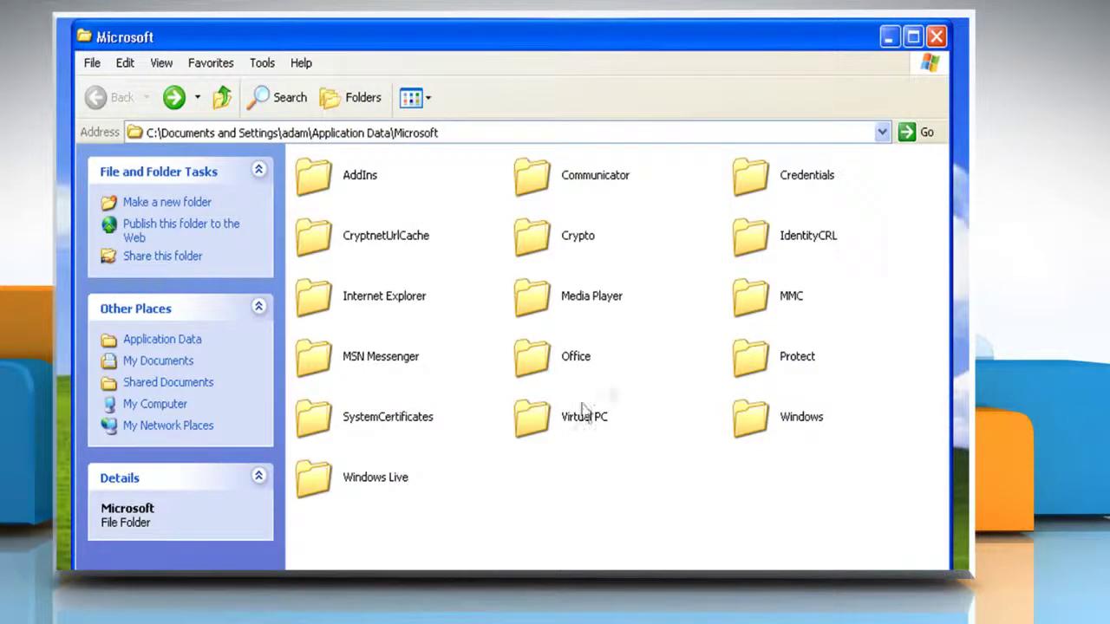
Delete the IdentityCRL folder from the user's Application Data\Microsoft folder and close the folder window
right_click(752, 244)
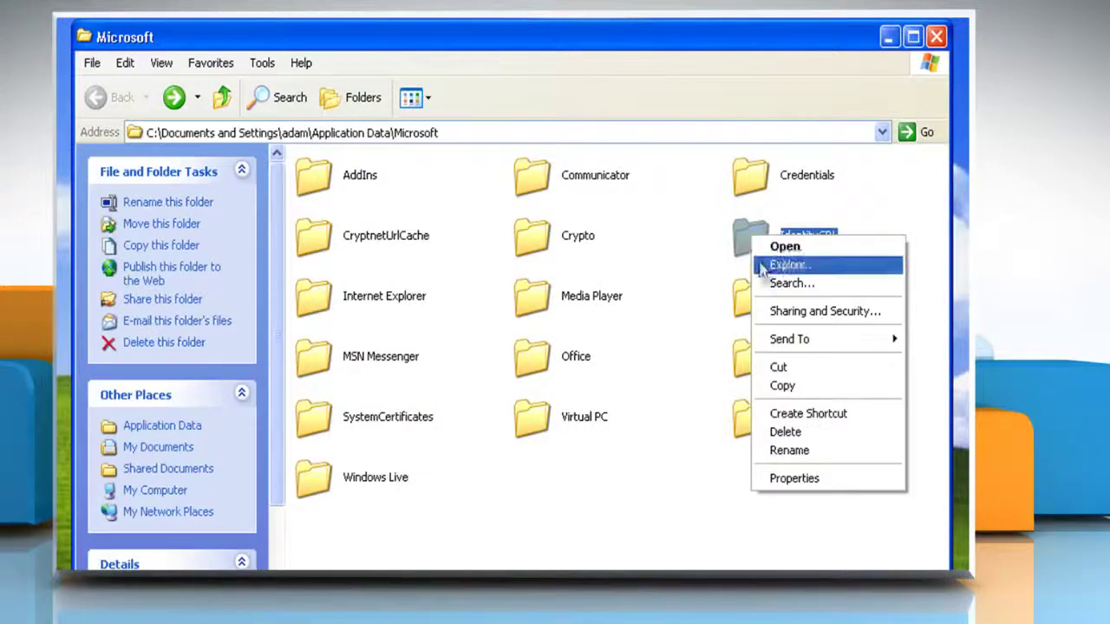
click(777, 433)
click(596, 387)
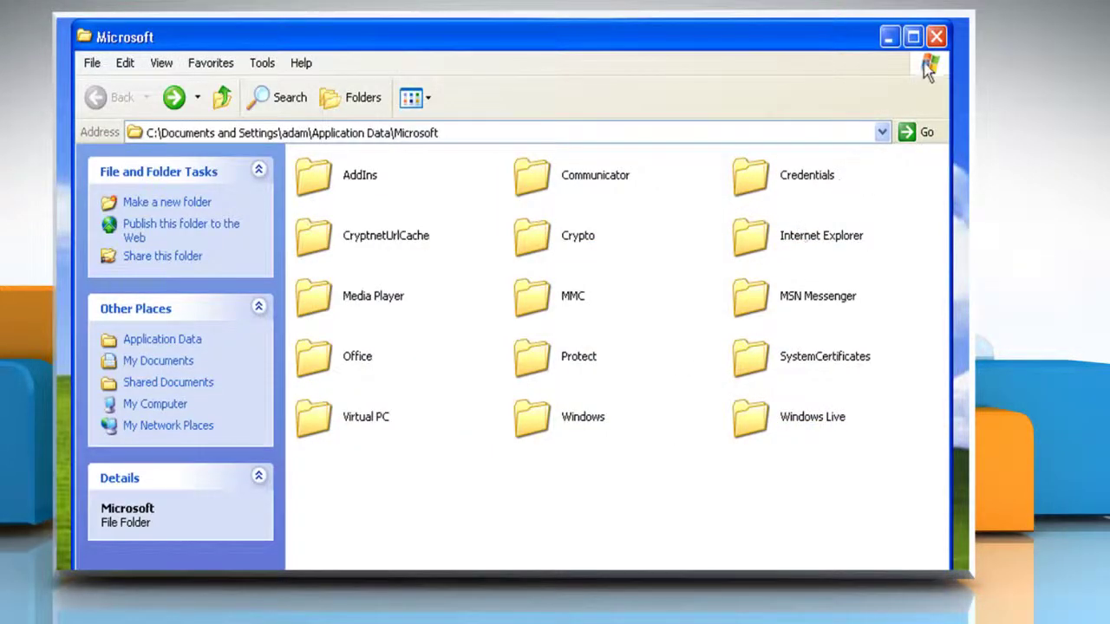
click(936, 37)
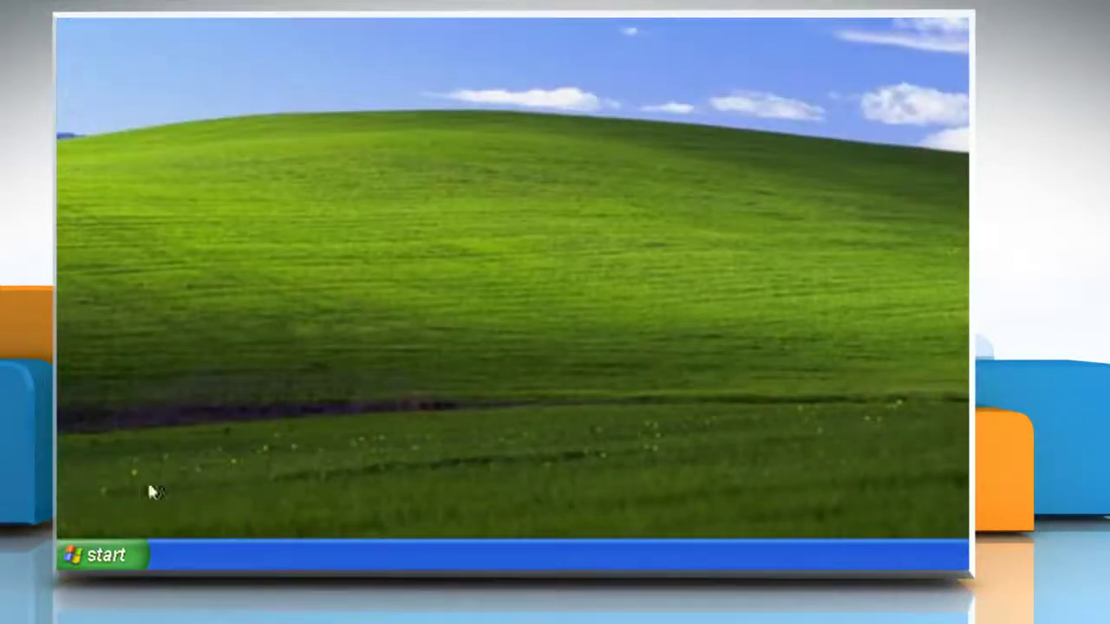
Open the folder %allusersprofile%\Application Data\Microsoft with the Run command
click(106, 554)
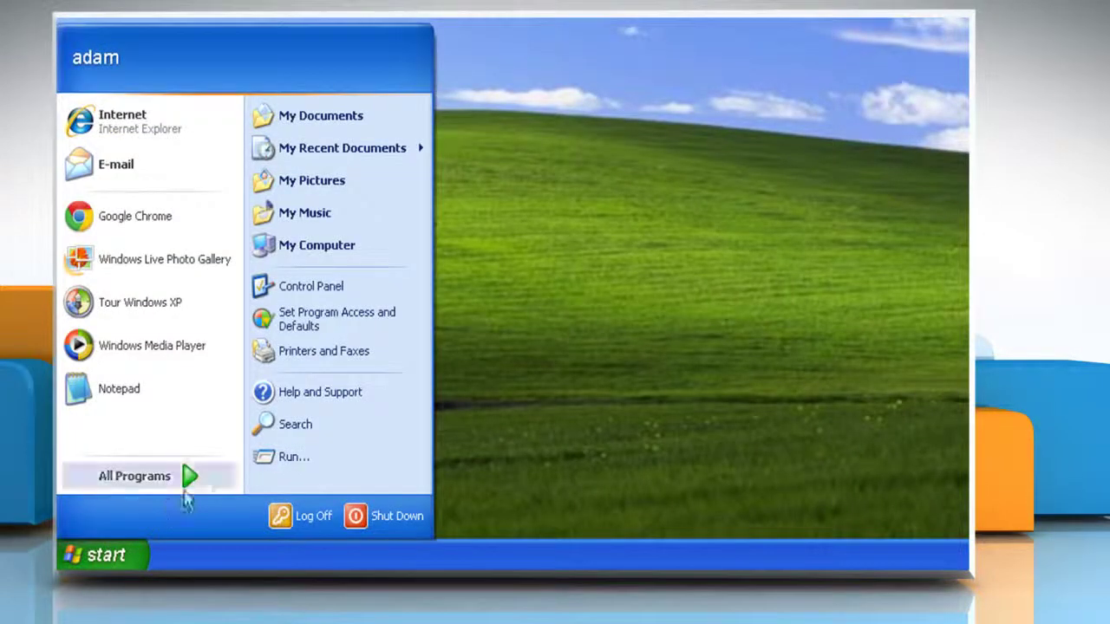
click(289, 457)
key(BackSpace)
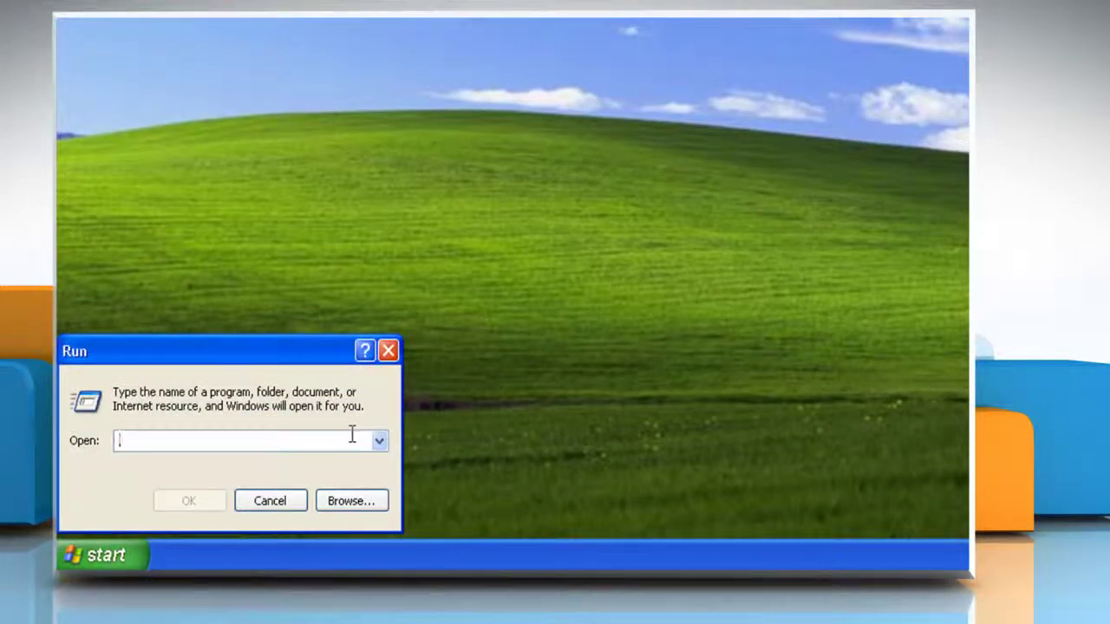
text(%all)
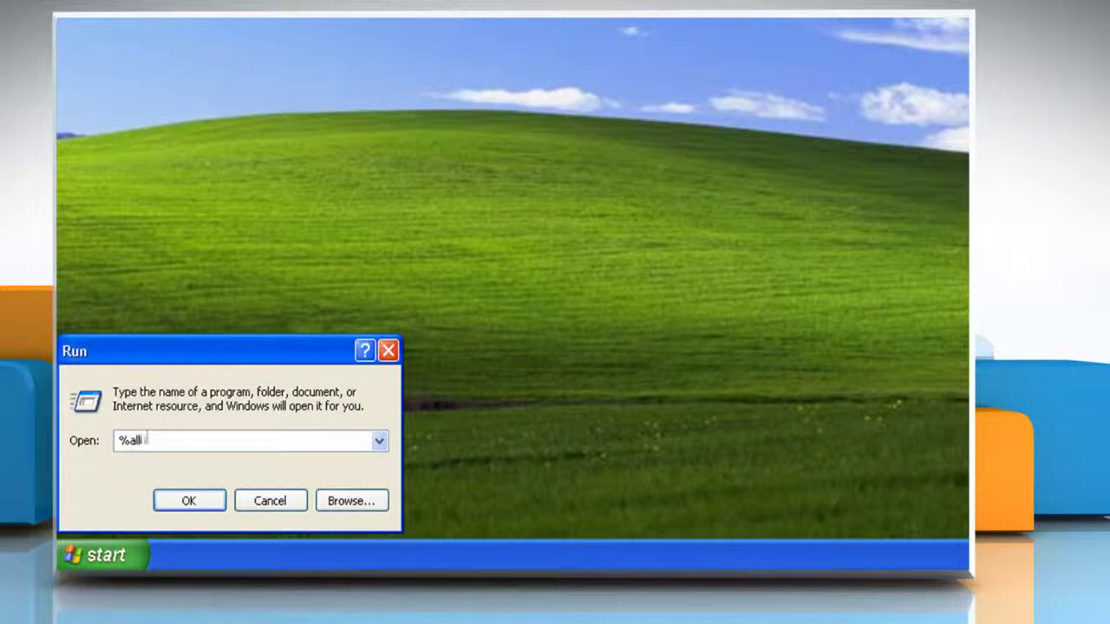
text(usersprofile%\Application Data\Microsoft,)
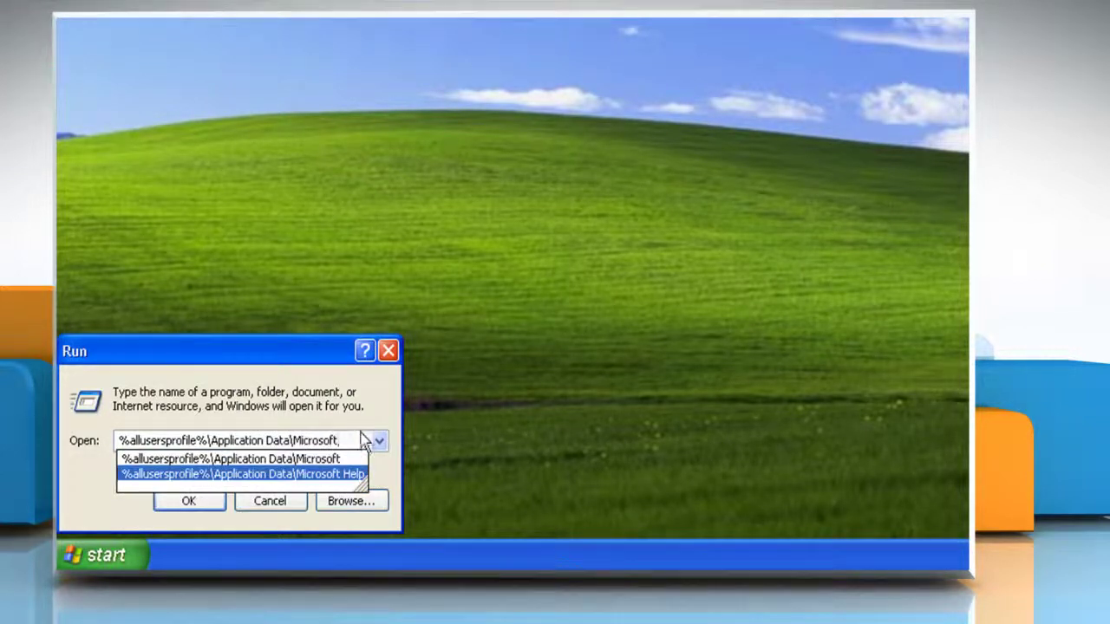
key(Return)
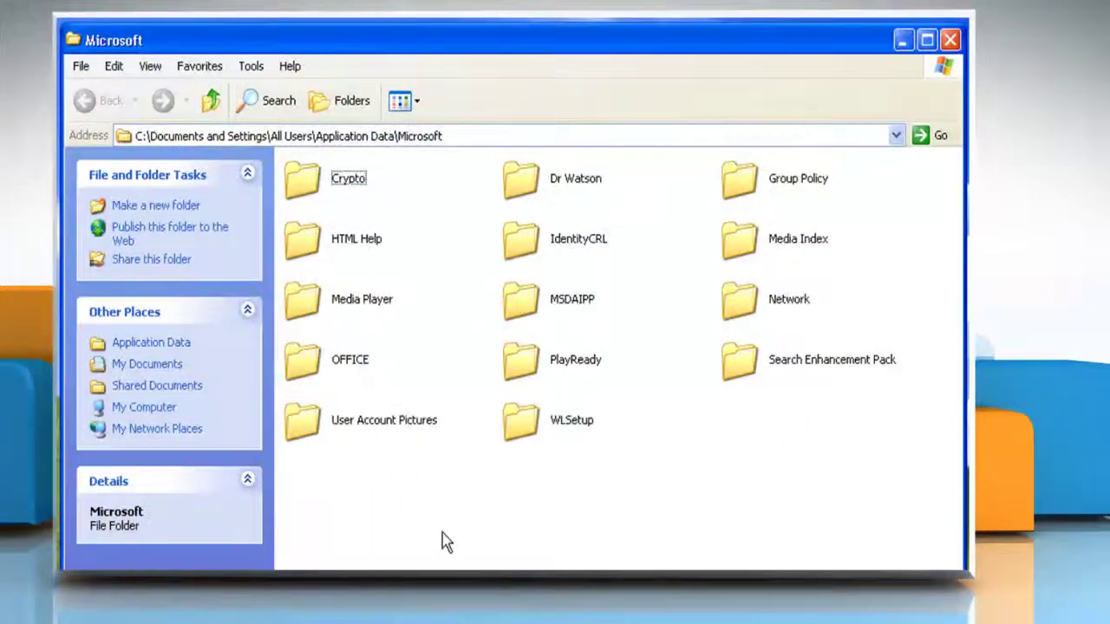
Delete the IdentityCRL folder from the All Users Application Data\Microsoft folder and close the folder window
right_click(529, 252)
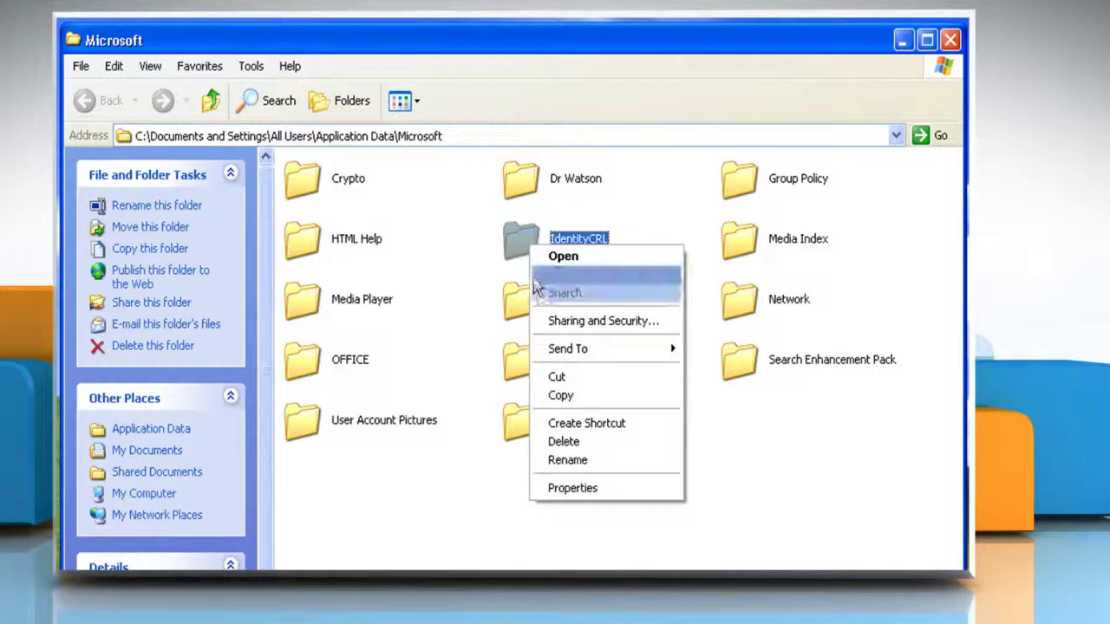
click(560, 444)
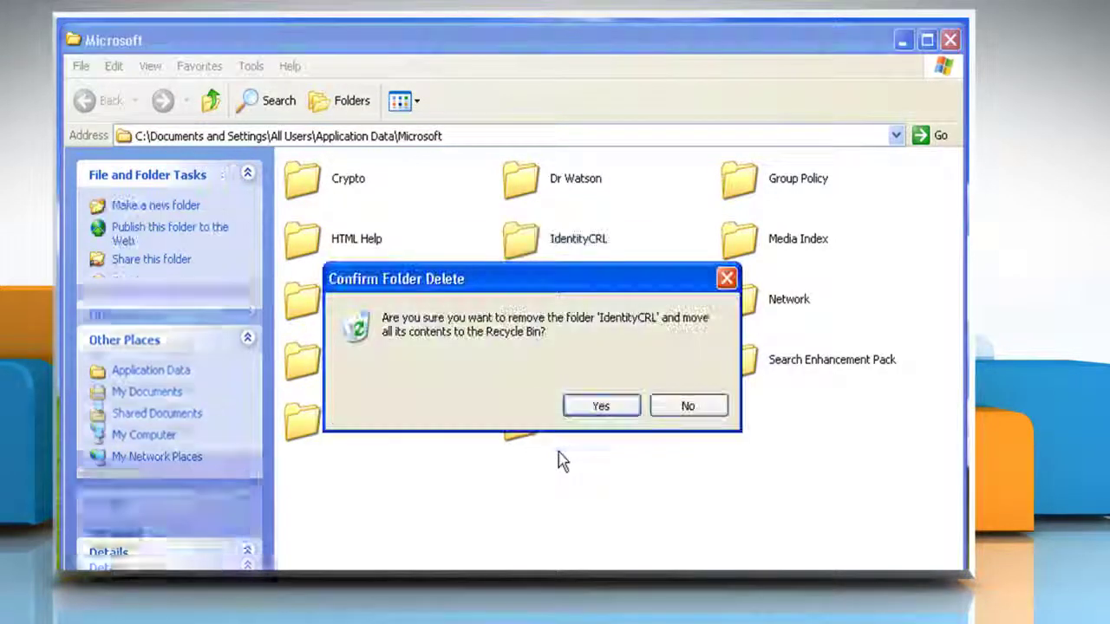
click(617, 425)
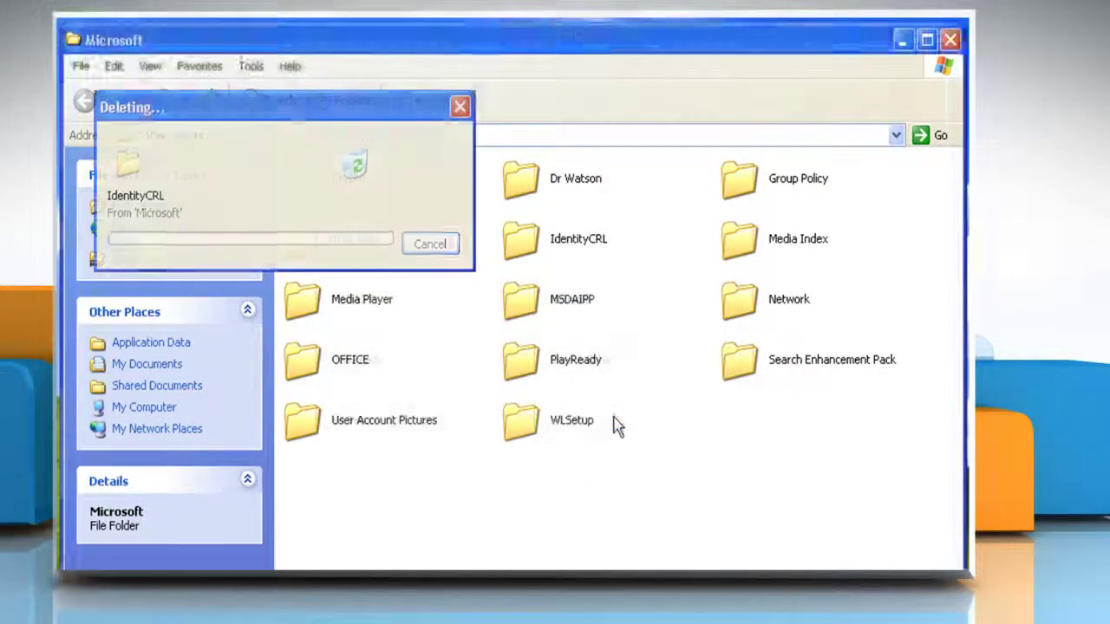
click(951, 43)
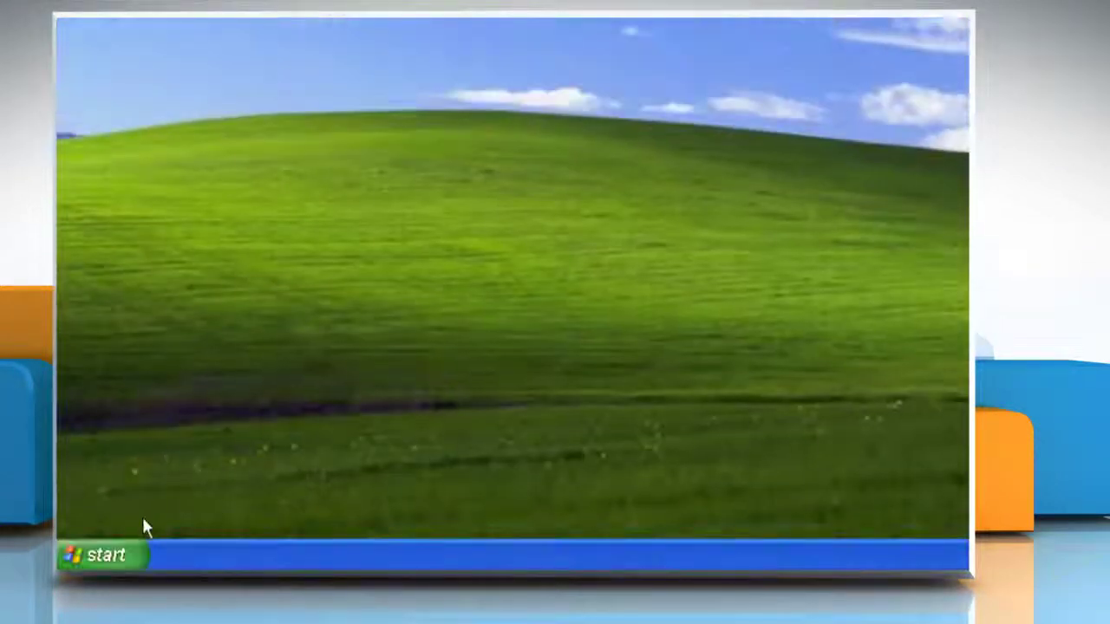
Open the folder %userprofile%\local settings\application data\microsoft with the Run command
click(135, 547)
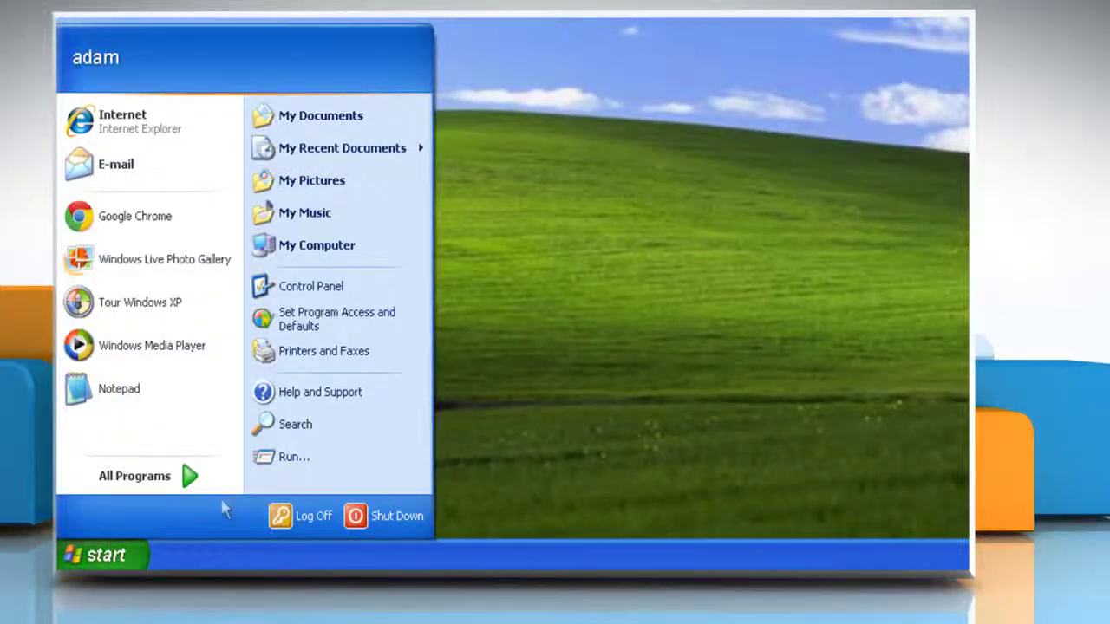
click(299, 458)
text(%userprofile%)
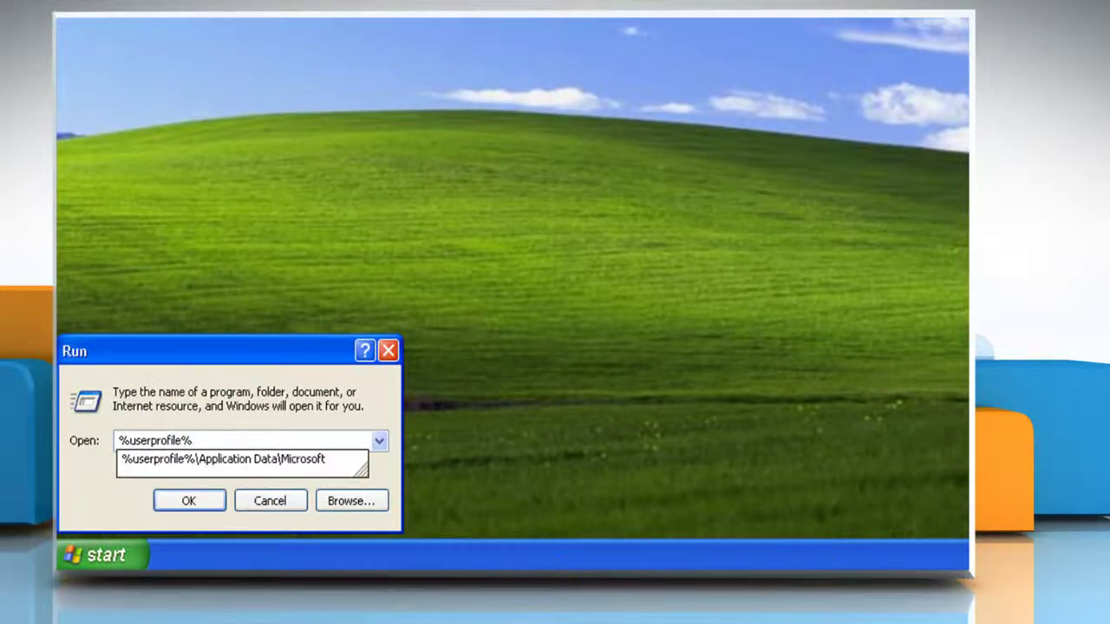
text(\loc)
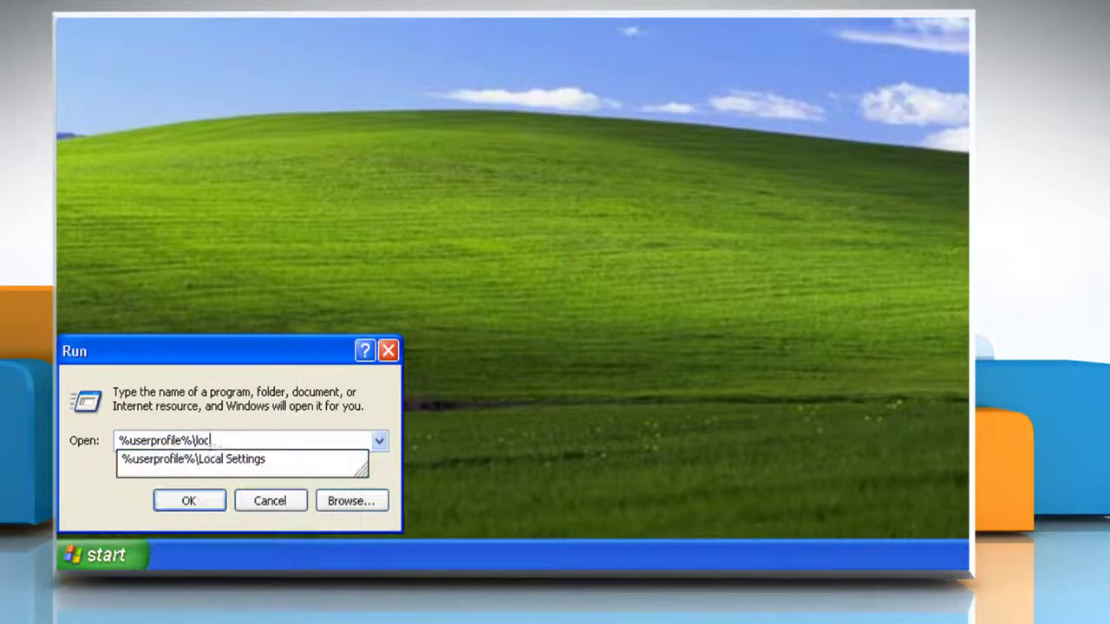
text(al settings\application data\mi)
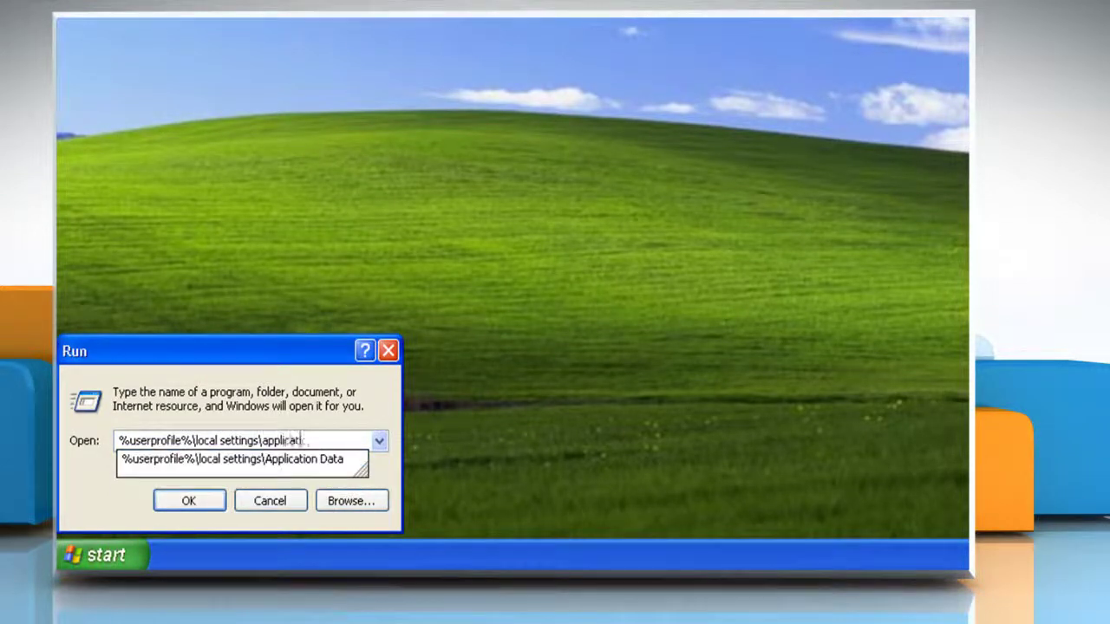
text(crosoft)
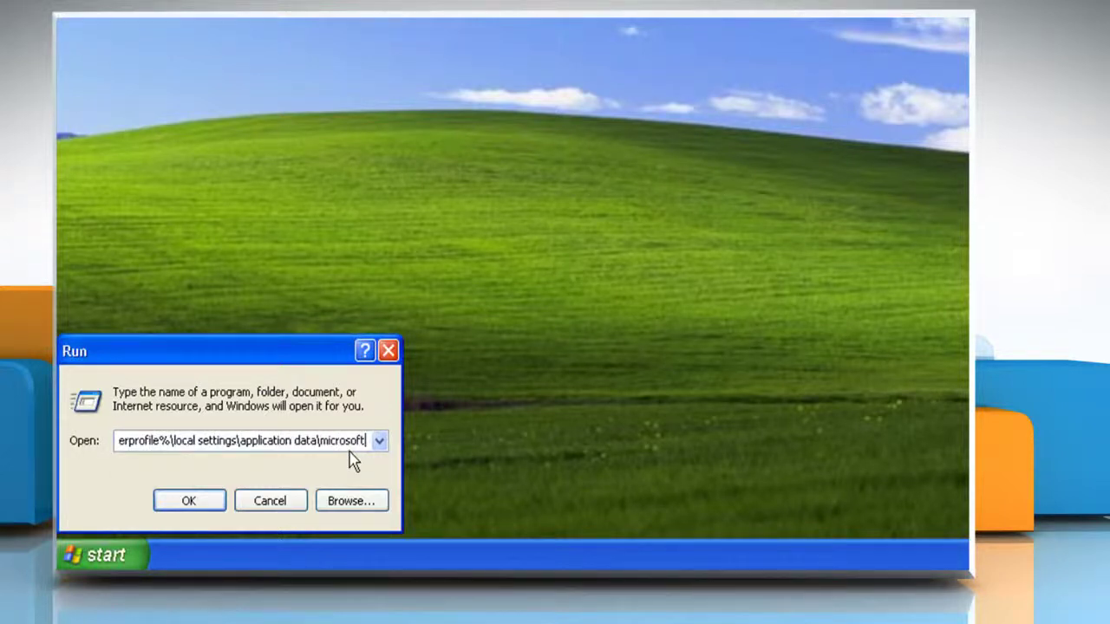
key(Return)
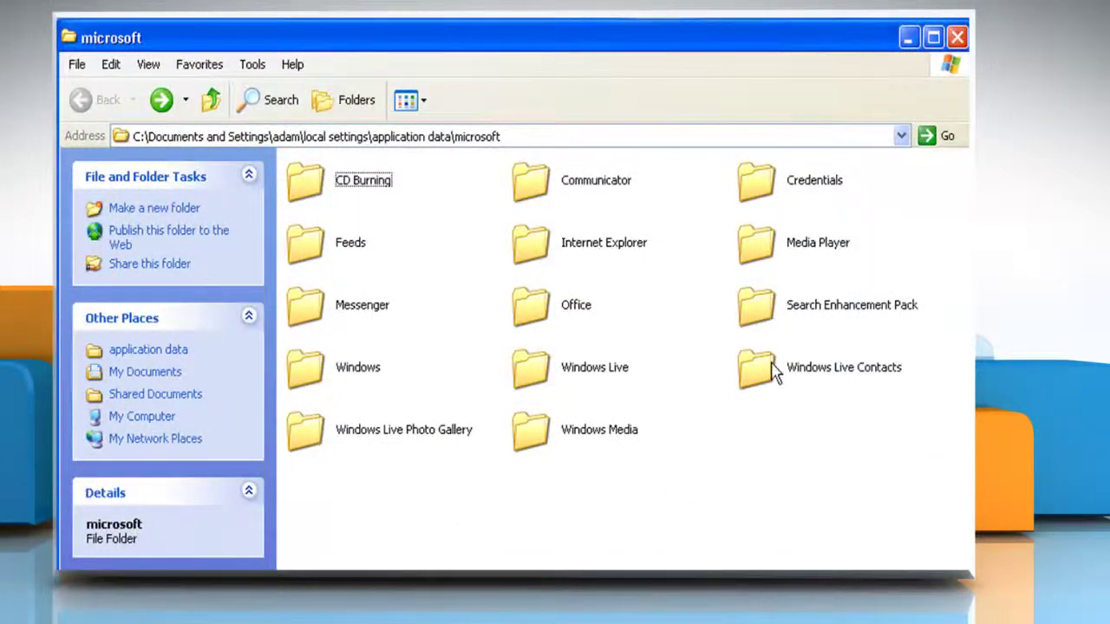
Delete the Windows Live Contacts folder from the local application data and close the folder window
click(774, 373)
right_click(774, 373)
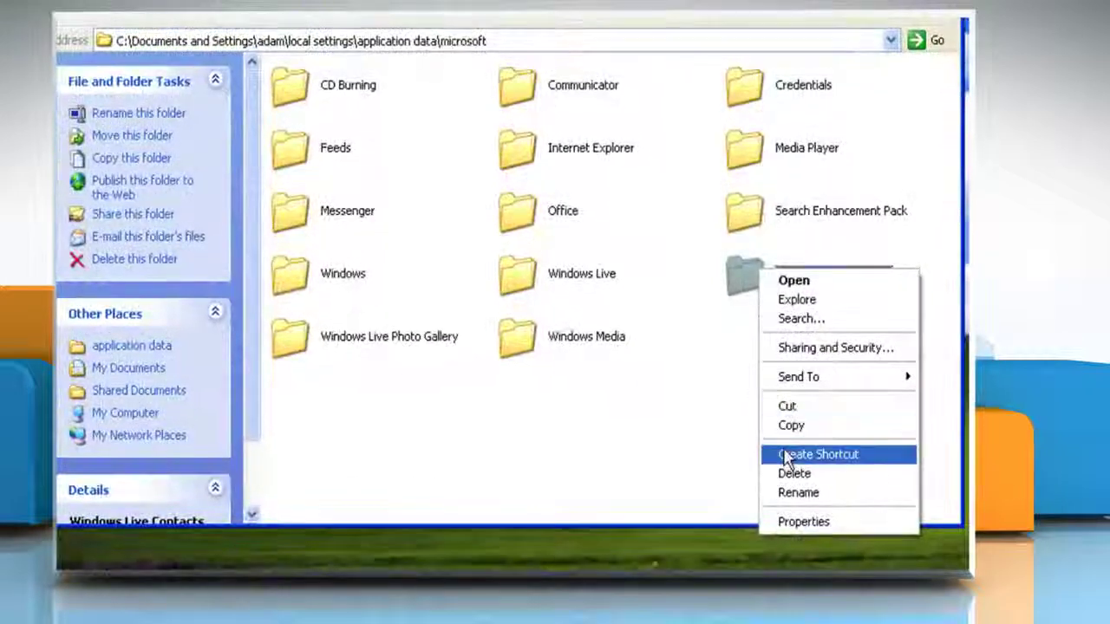
click(795, 473)
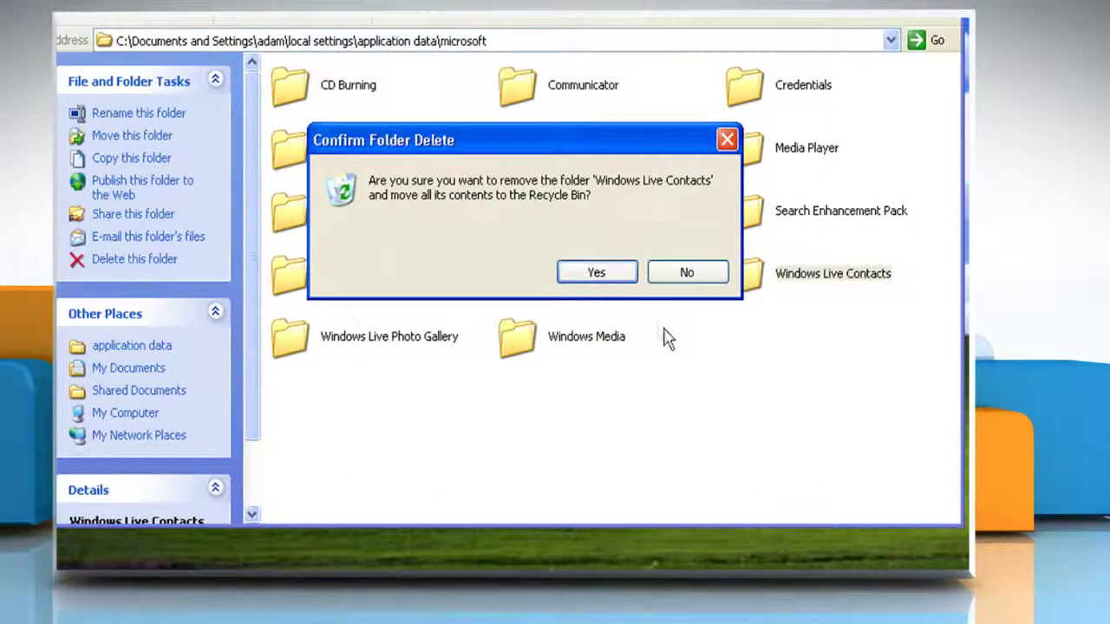
click(611, 279)
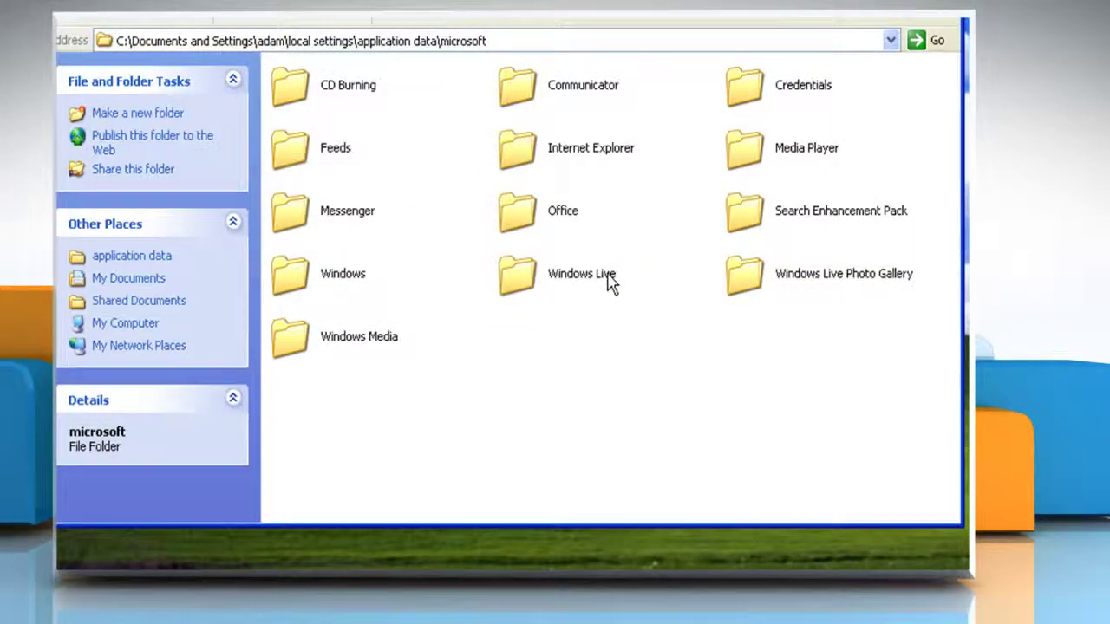
click(936, 62)
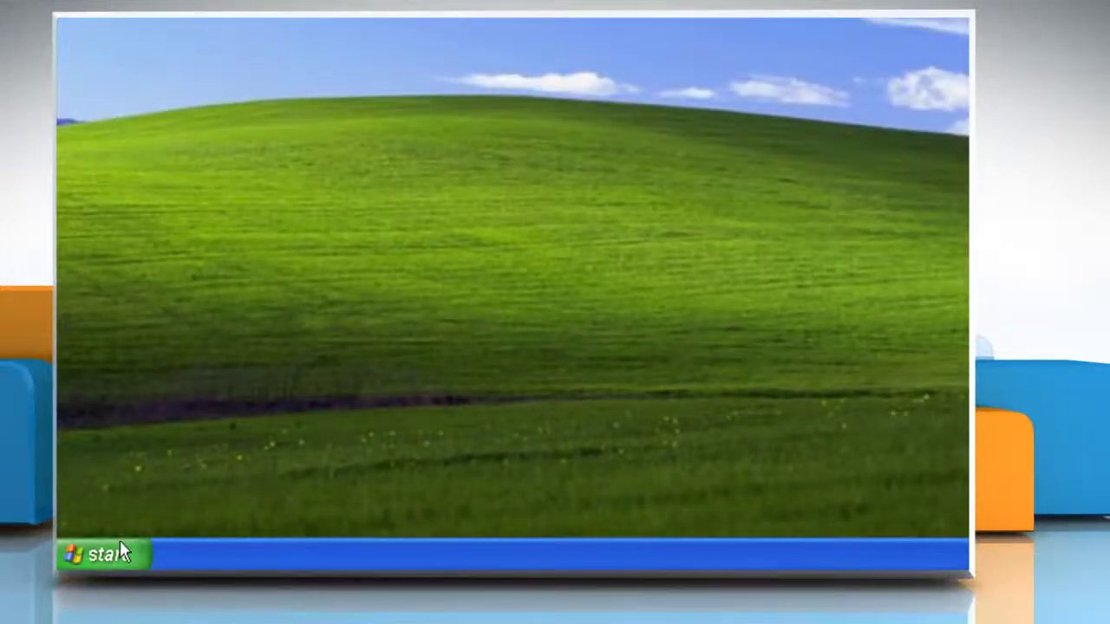
Open the user profile folder by running %userprofile% with the Run command
click(121, 548)
click(309, 456)
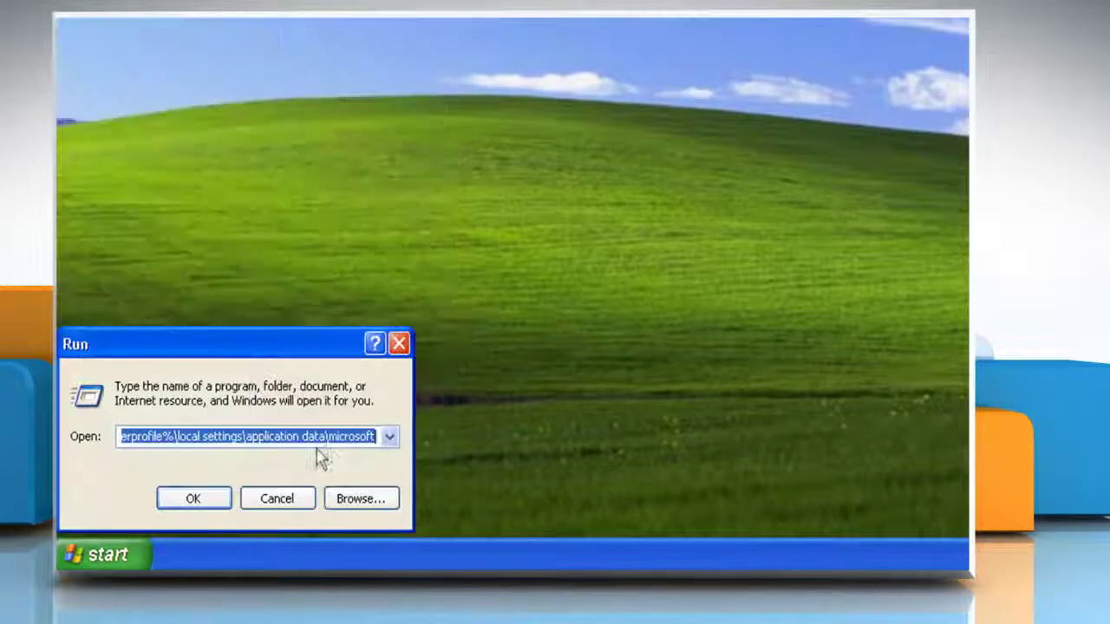
key(BackSpace)
text(%userprofile%)
key(Return)
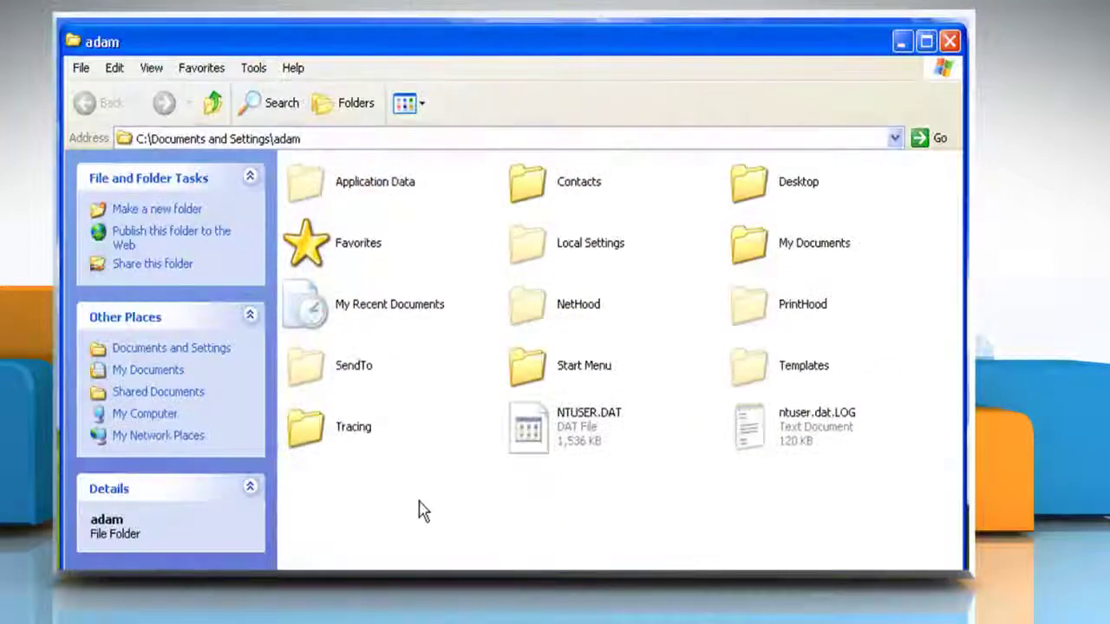
Delete the Contacts folder from the user profile folder and close the folder window
right_click(533, 192)
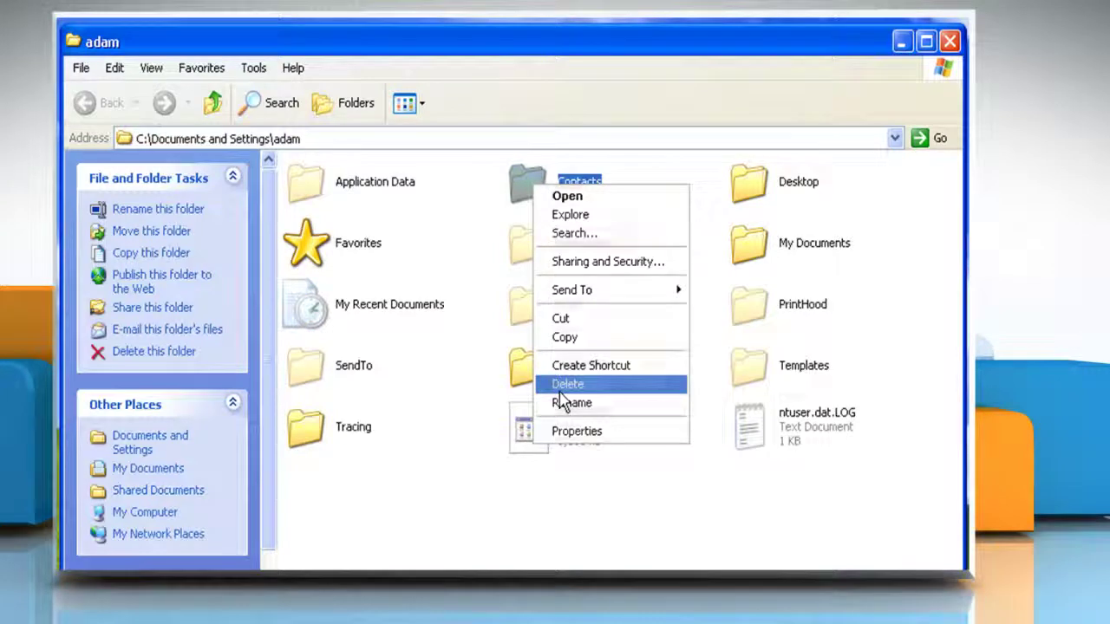
click(559, 390)
click(637, 441)
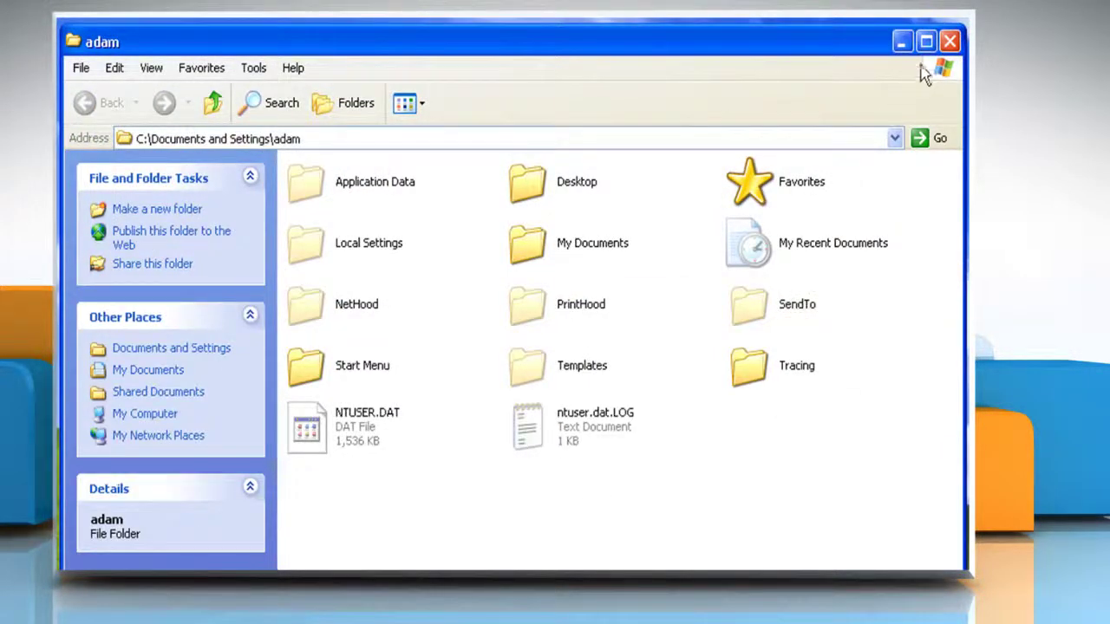
click(950, 41)
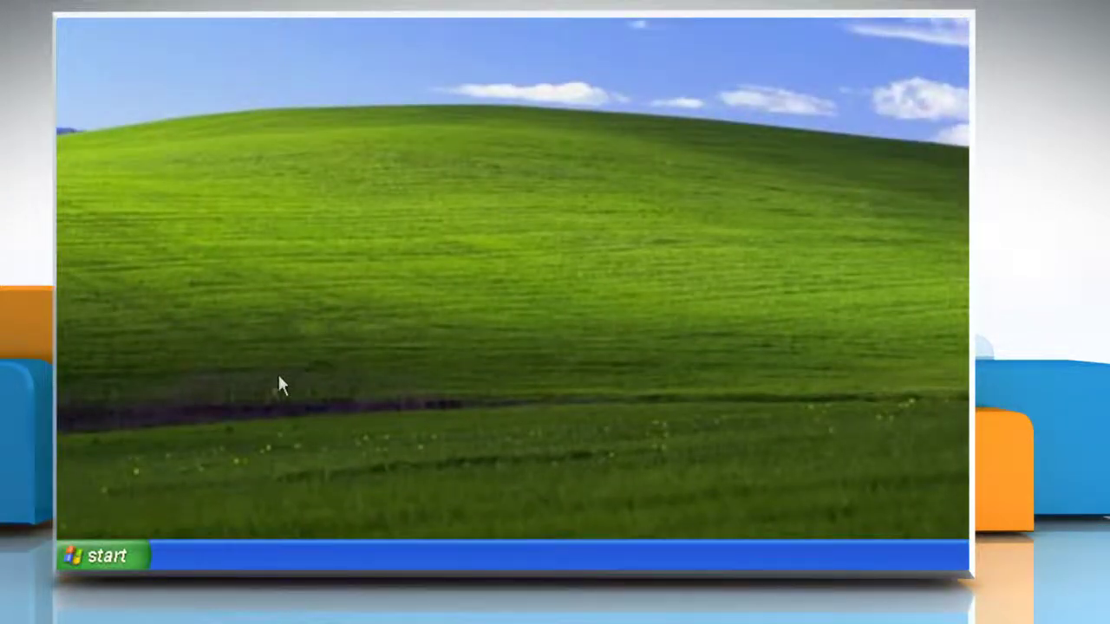
Open a Command Prompt window by running cmd with the Run command
click(112, 556)
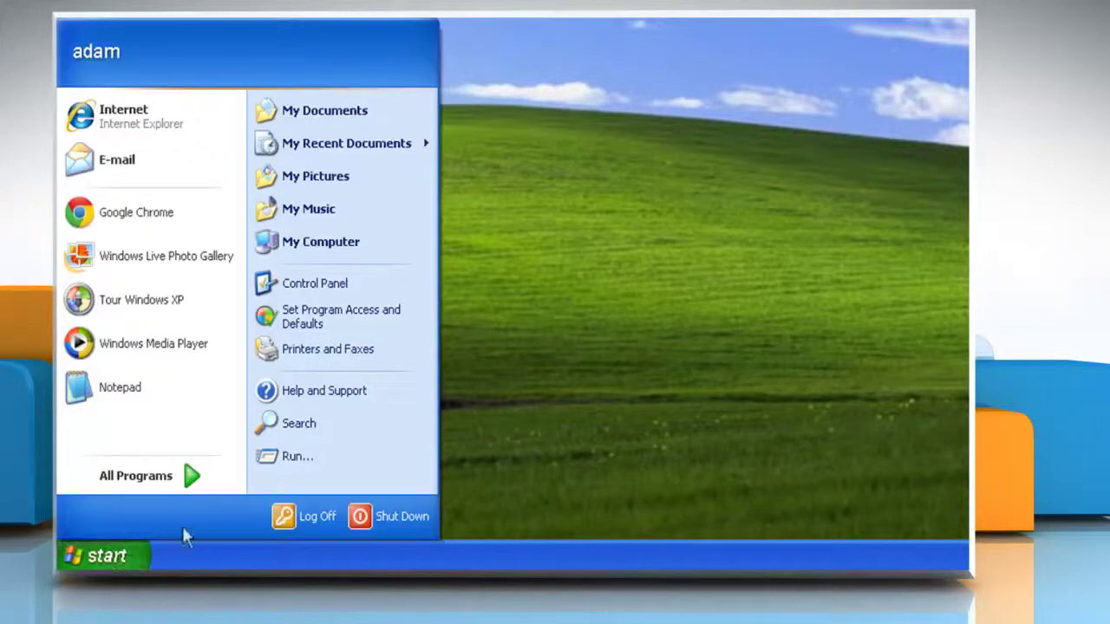
click(308, 464)
text(cmd)
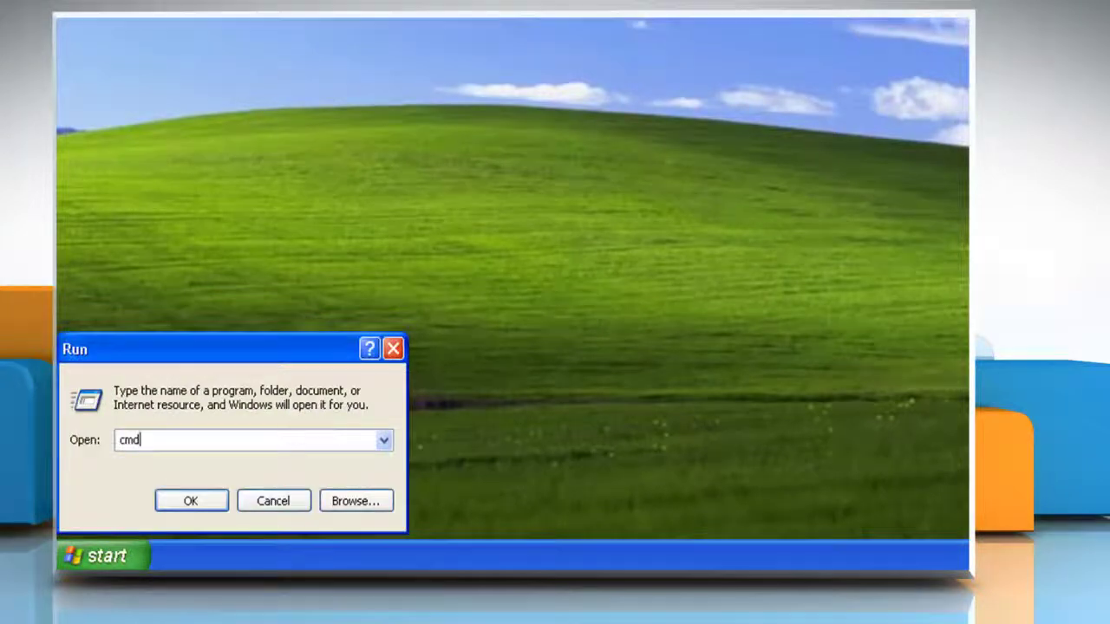
click(193, 502)
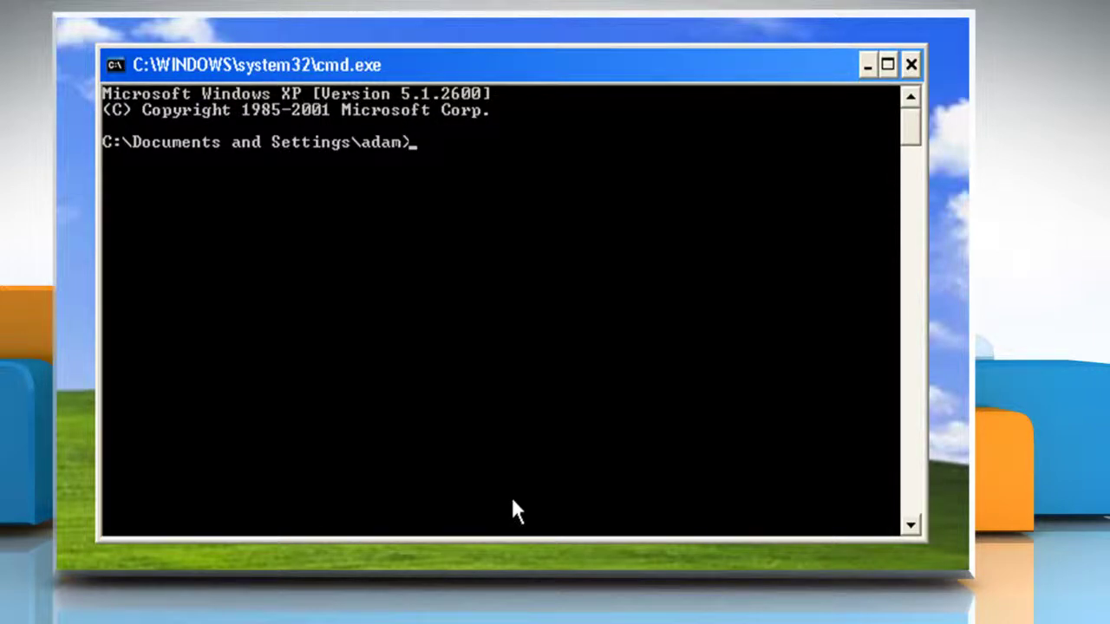
Run REG DELETE "HKLM\Software\Microsoft\Windows Live\Messenger" /f to remove the machine-wide Windows Live Messenger registry key without a prompt
text(REG DELETE "HK)
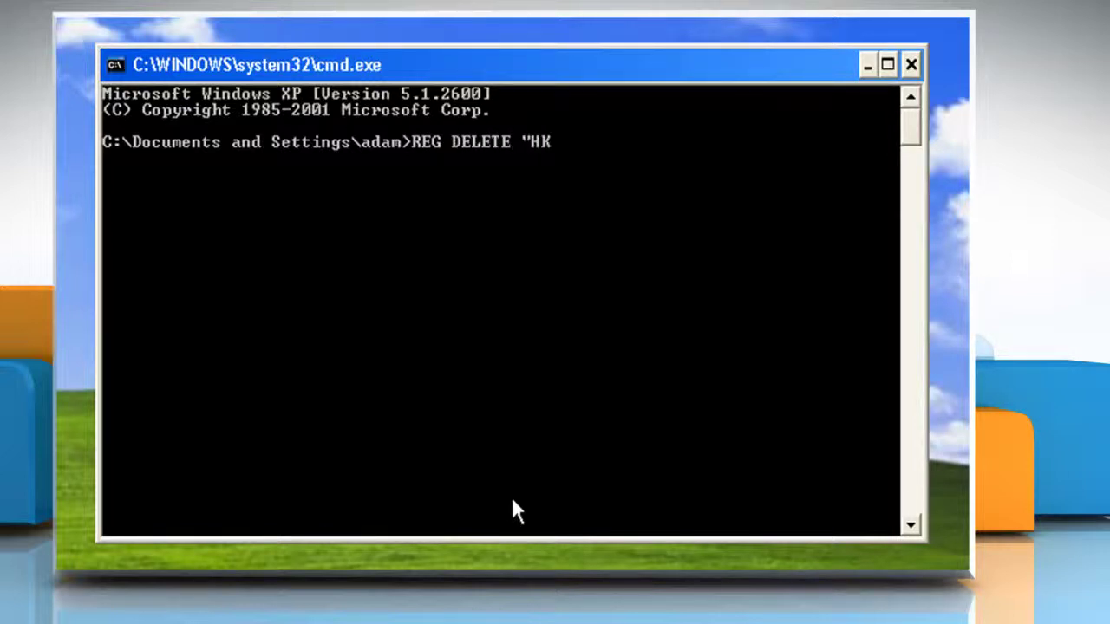
text(LM\Software)
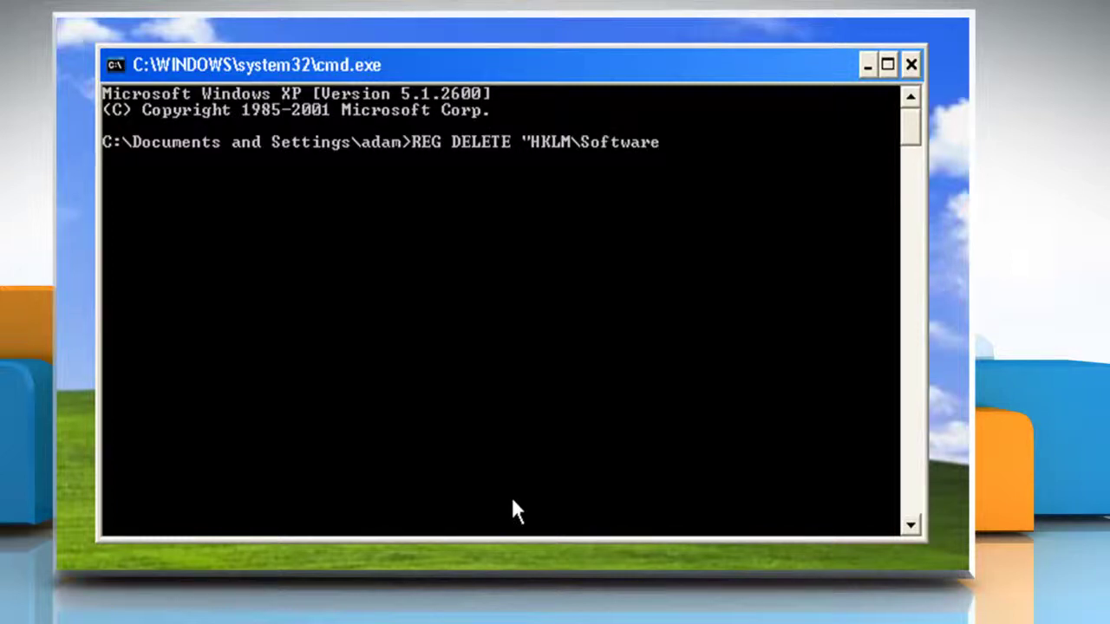
text(\Microsoft\)
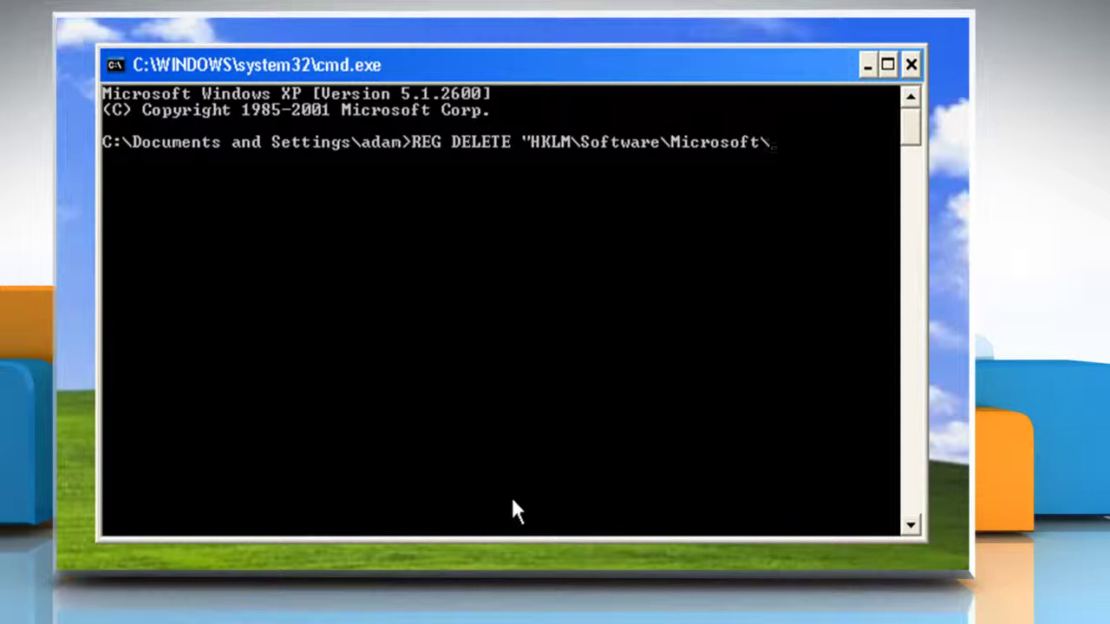
text(Windows Live\)
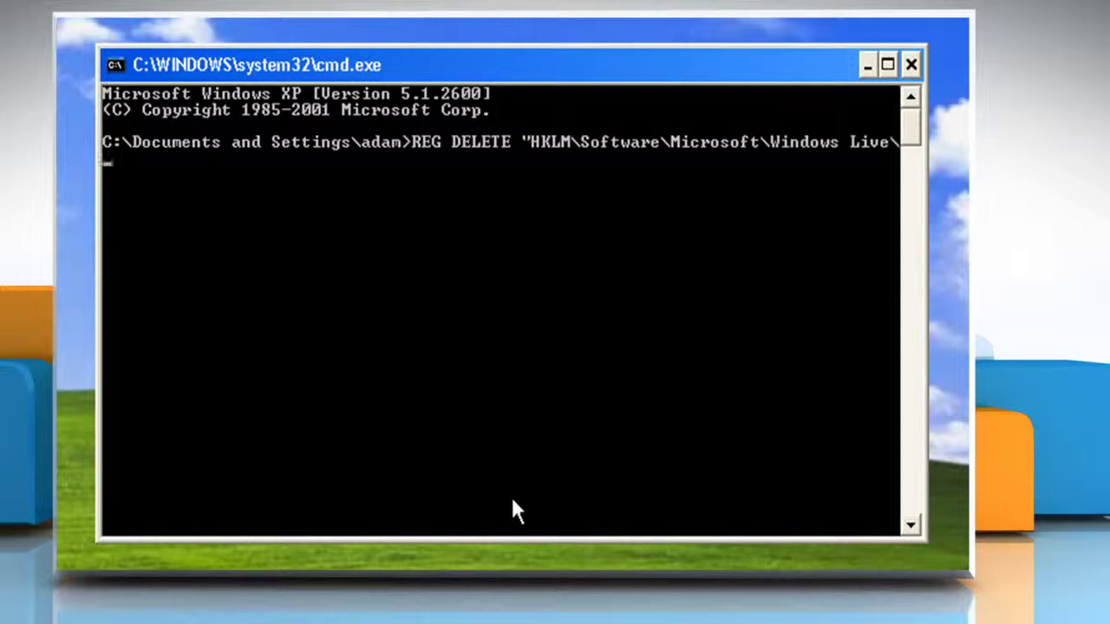
text(Messenger" /f)
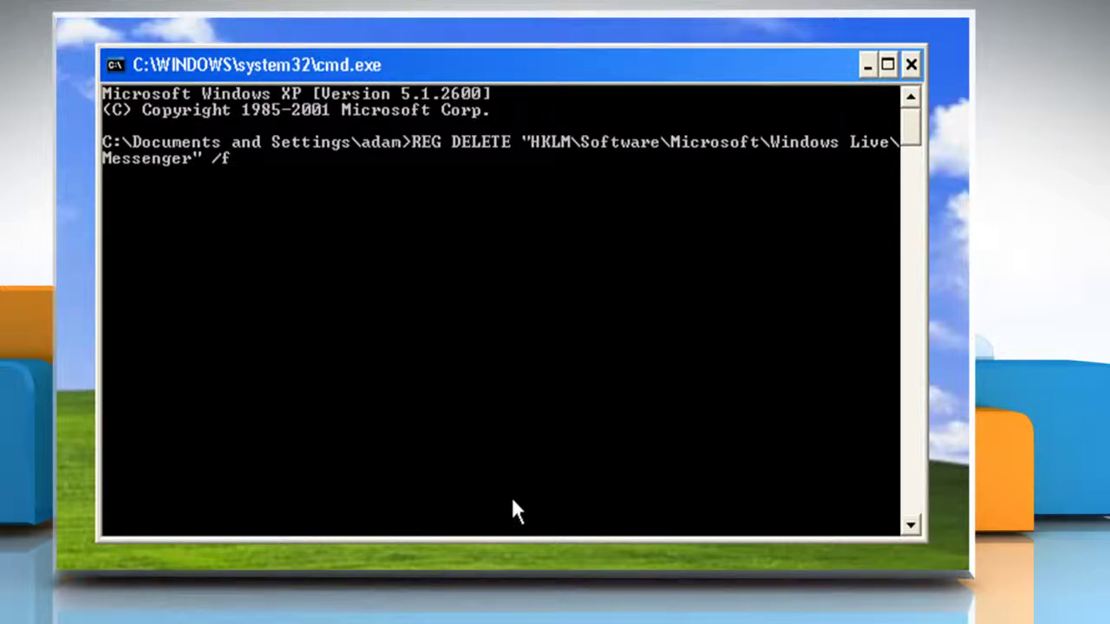
key(Return)
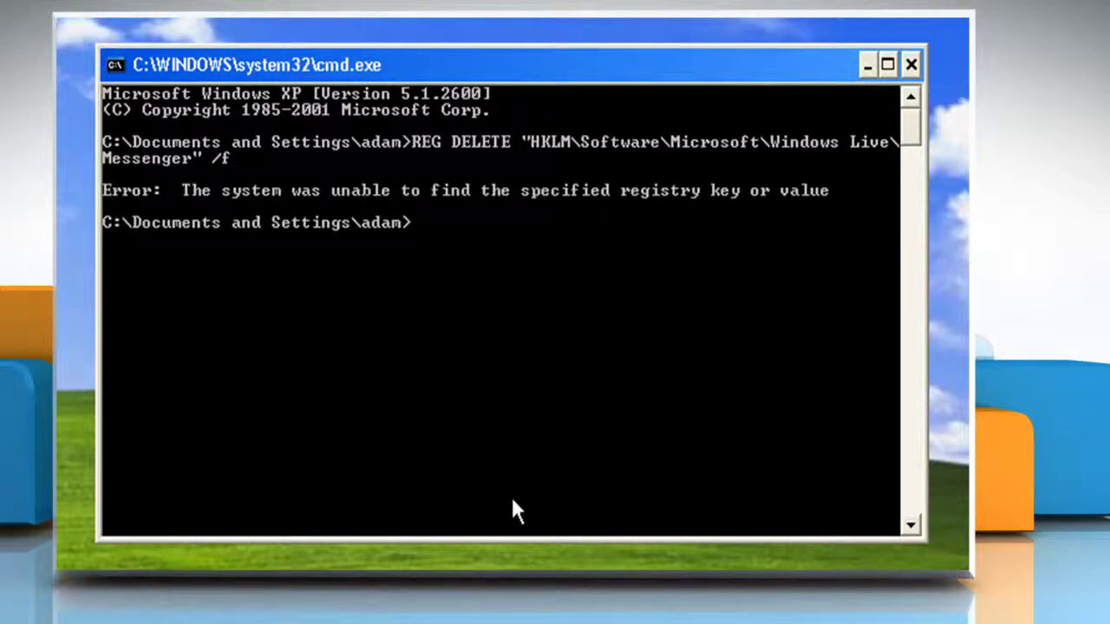
Run REG DELETE HKLM\Software\Microsoft\MSNMessenger /f to remove the machine-wide MSNMessenger registry key
text(REG DELET)
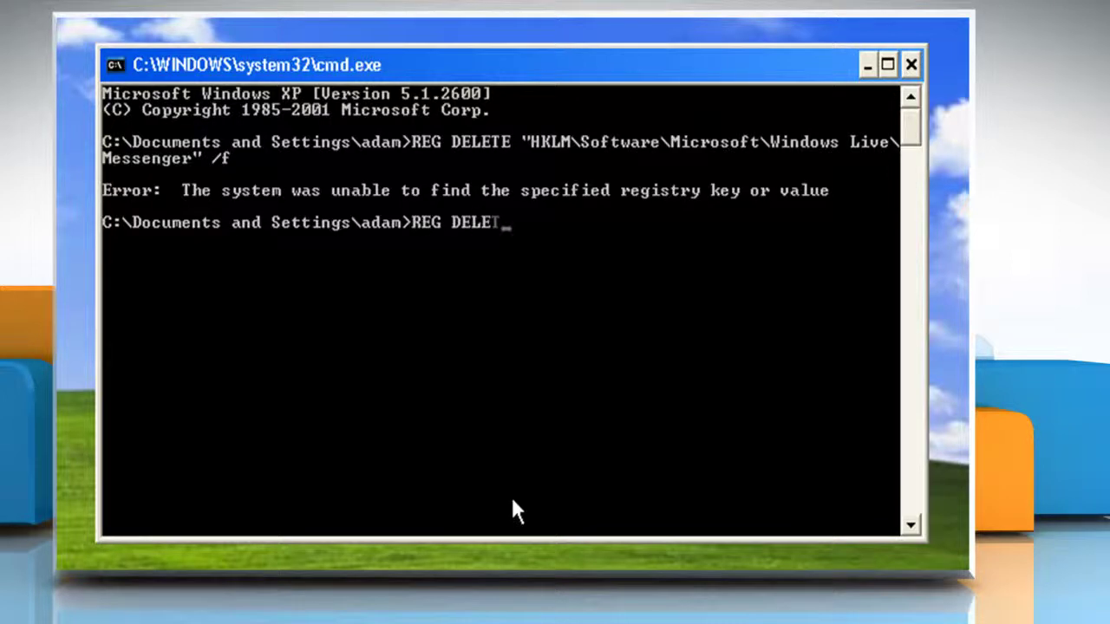
text(E HKLM)
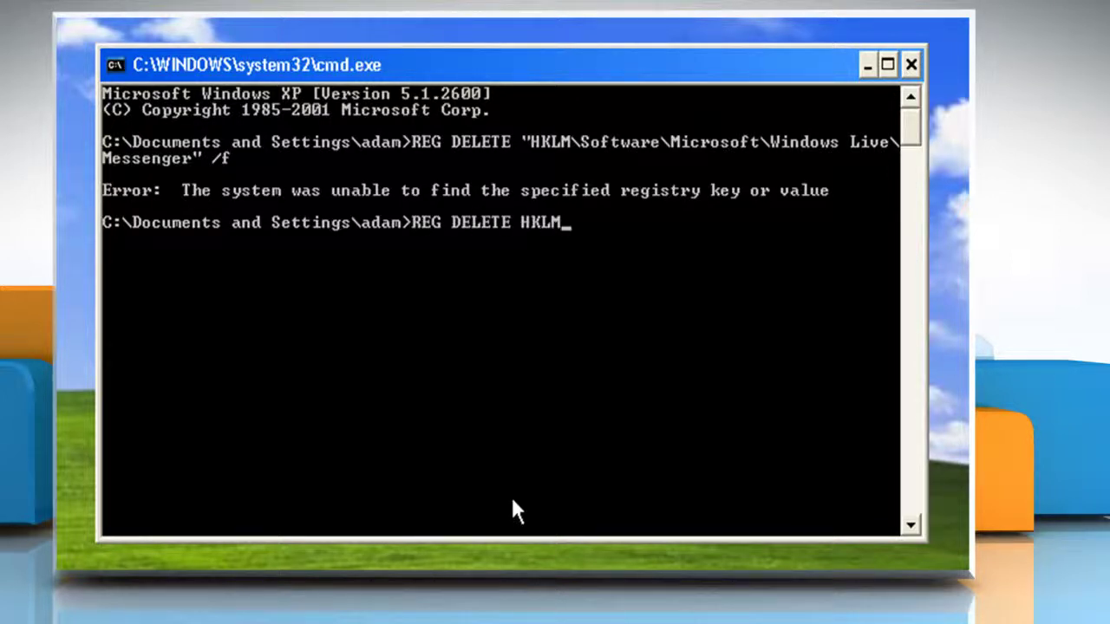
text(\Software\Micro)
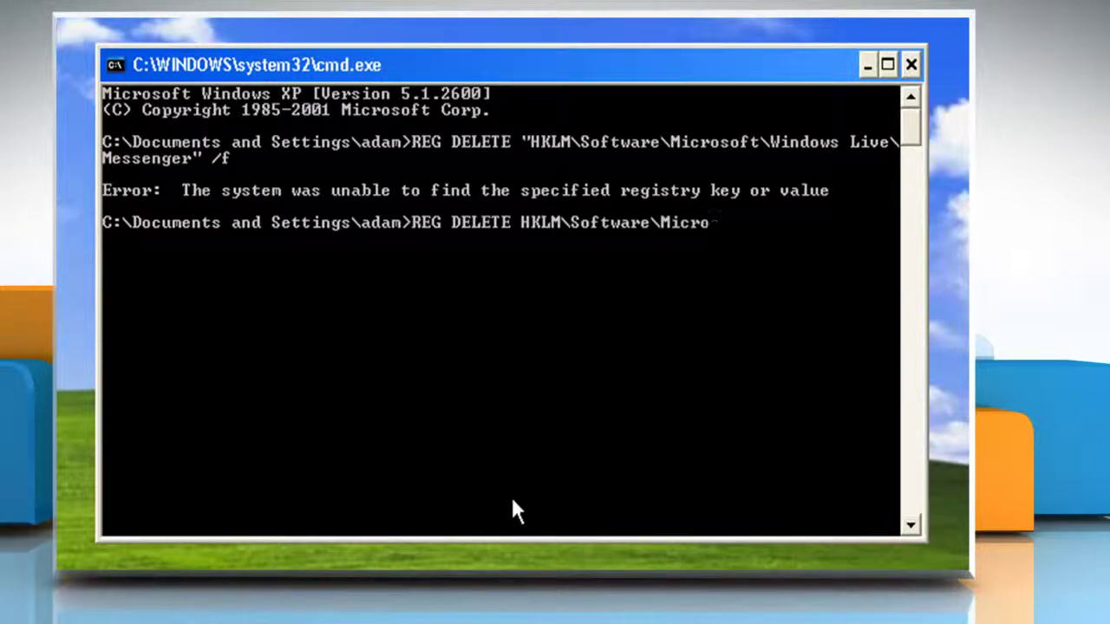
text(soft\MSNMessenger )
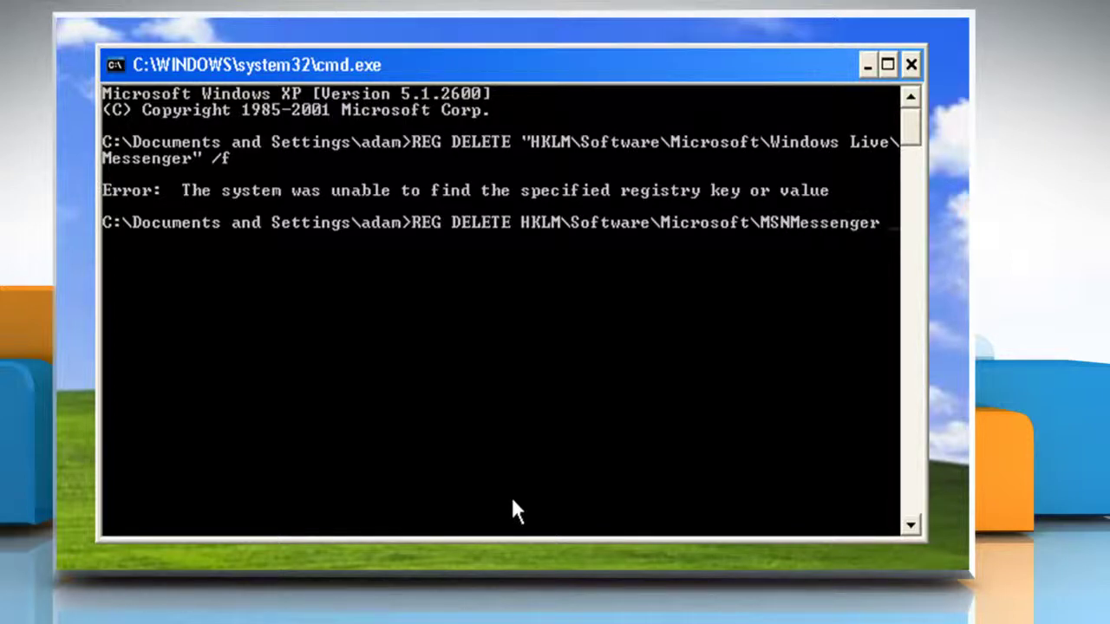
text(/f)
key(Return)
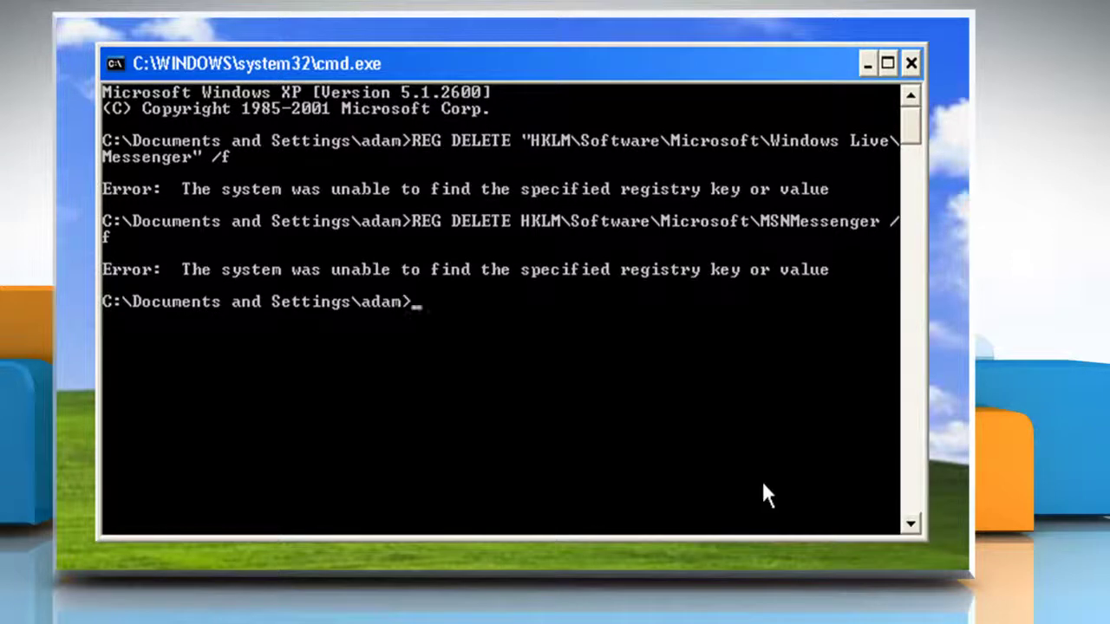
Run REG DELETE HKCU\Software\Microsoft\MSNMessenger /f to remove the current user's MSNMessenger registry key
text(REG DELE)
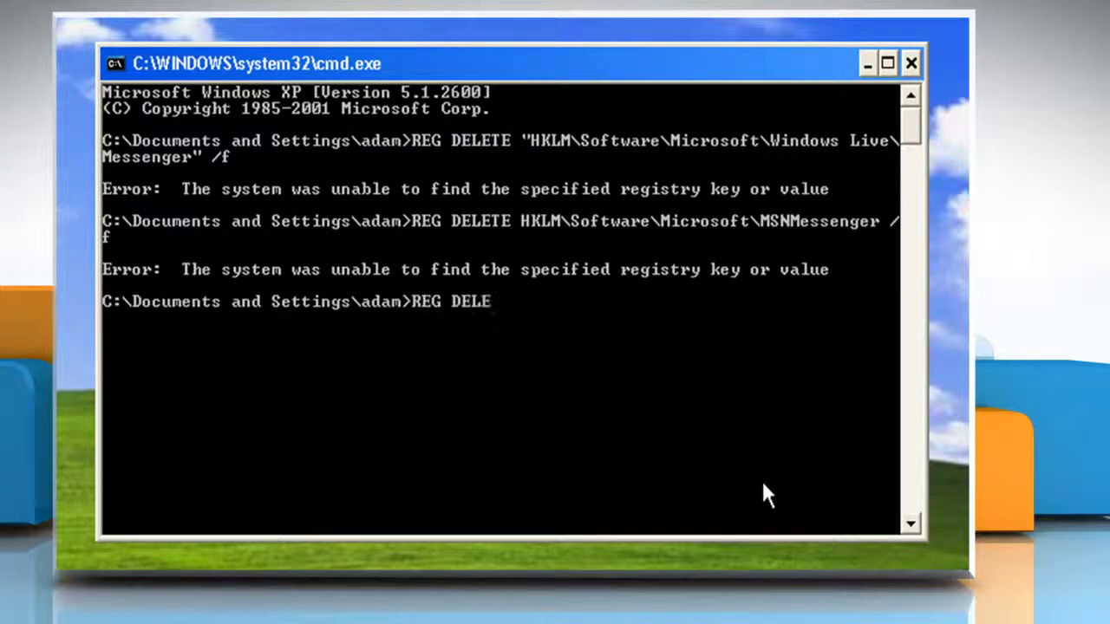
text(TE HKCU\Software)
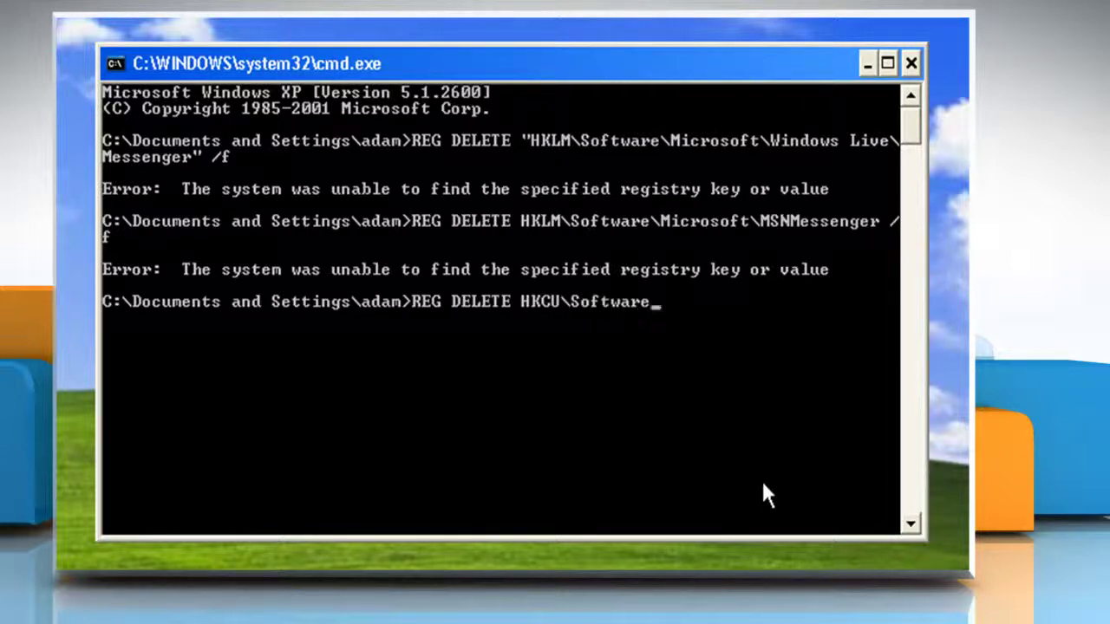
text(\Microsoft)
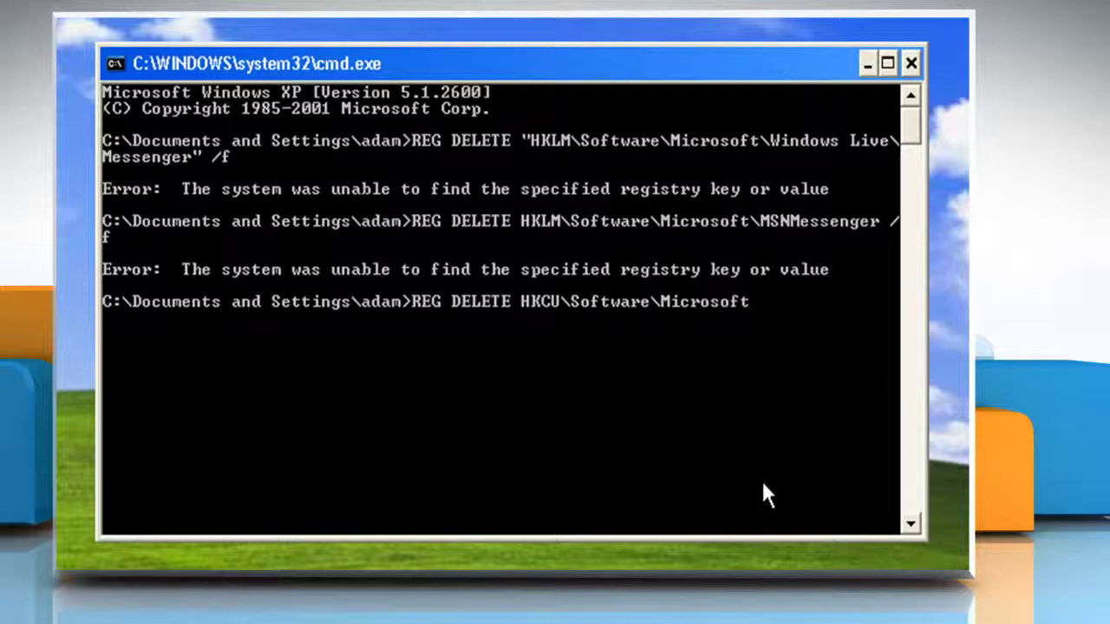
text(\MSNMessenger )
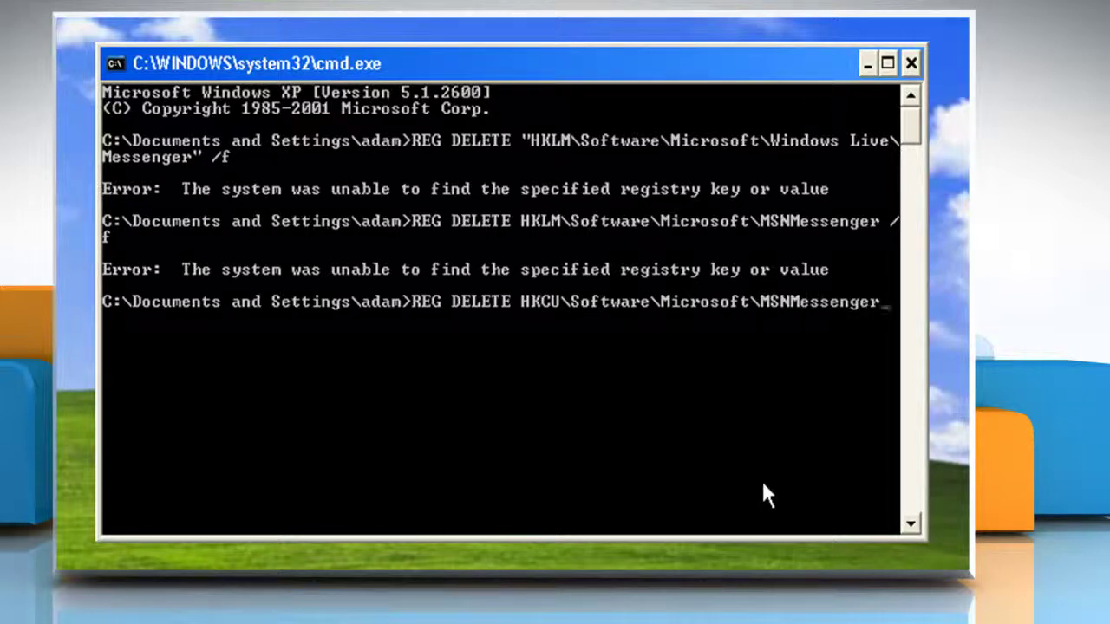
text(/f)
key(Return)
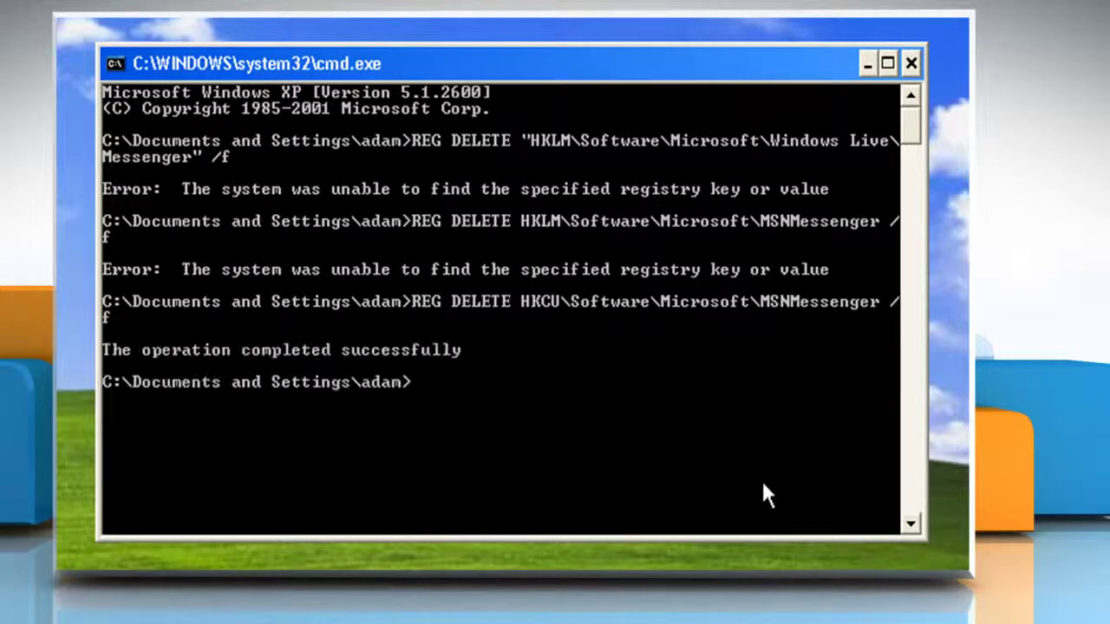
Enter a REG DELETE command for the current user's registry key "HKCU\Software\Microsoft\Windows Live\Communications Clients\Shared"
text(REG DELETE)
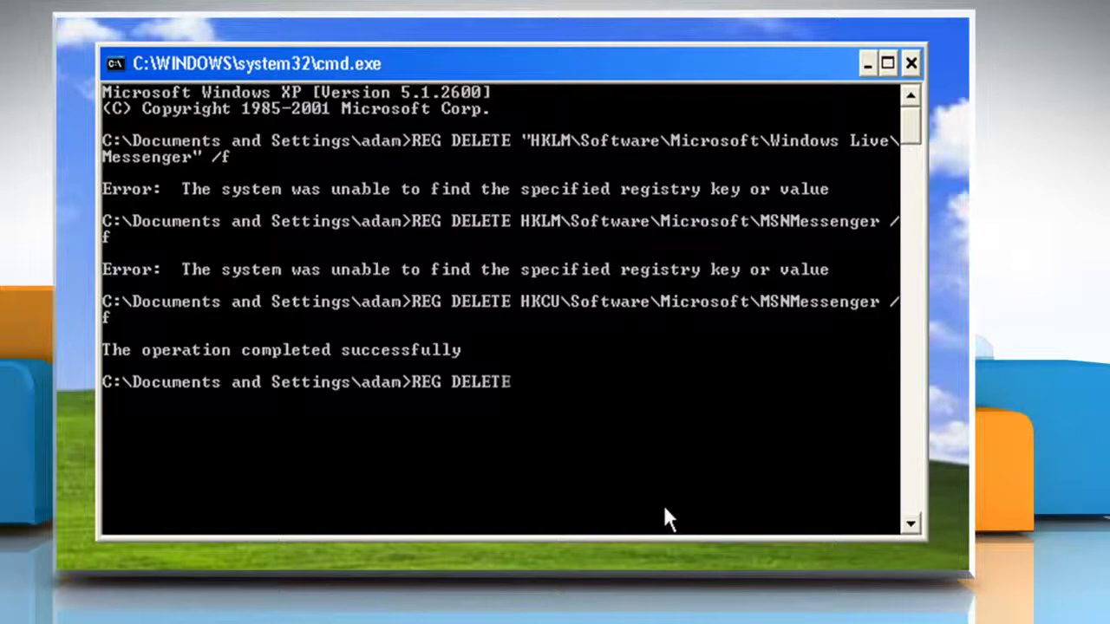
text( "HKCU\Software)
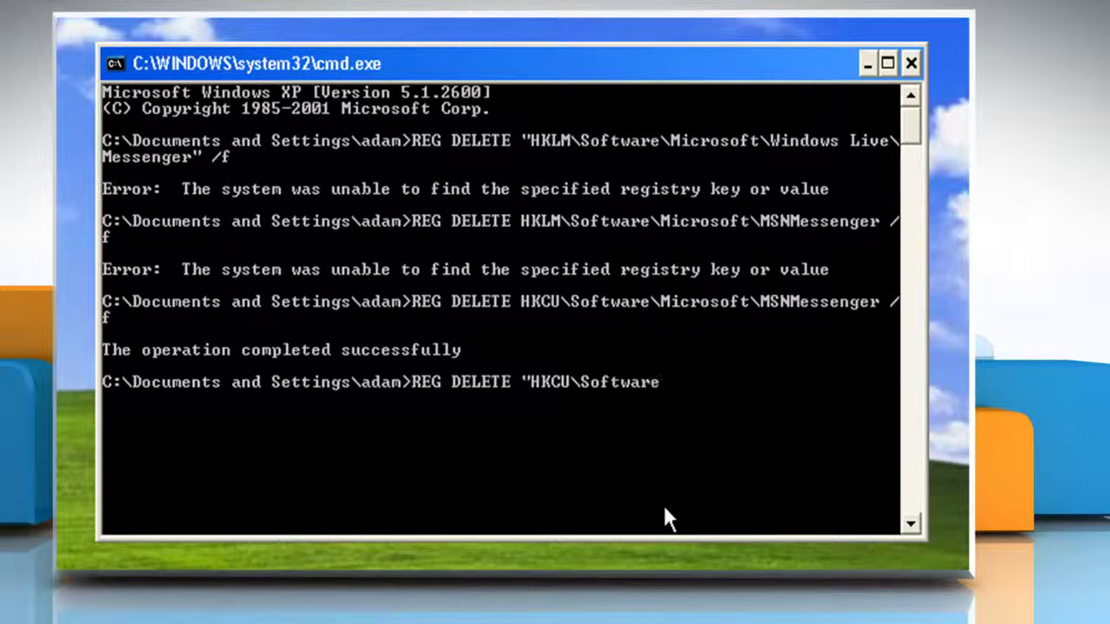
text(\Microsoft\)
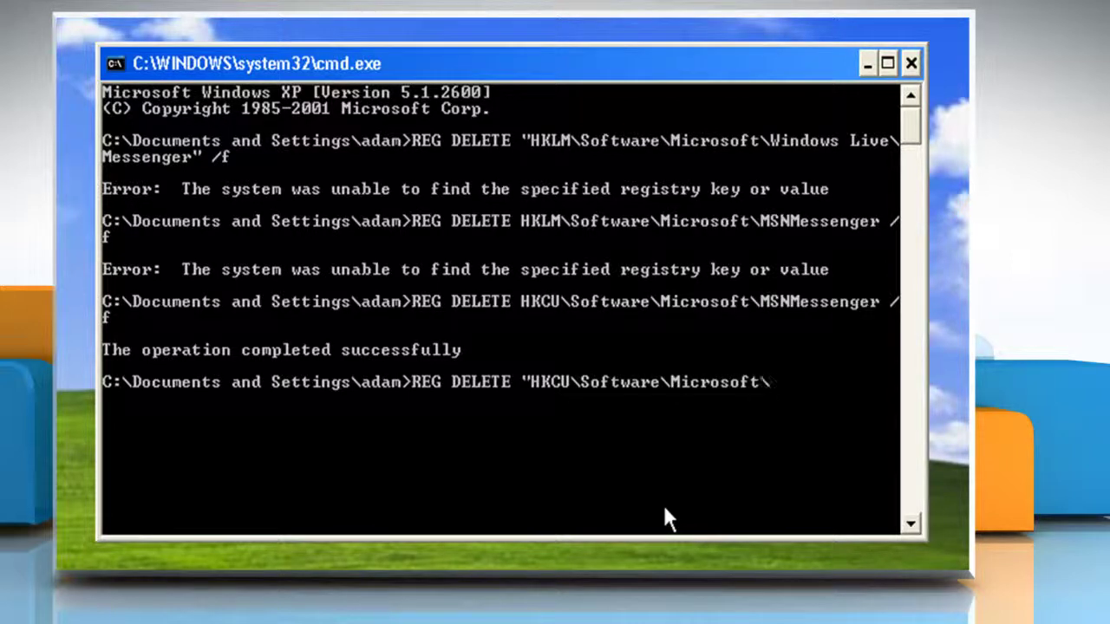
text(Windows Live\Communications C)
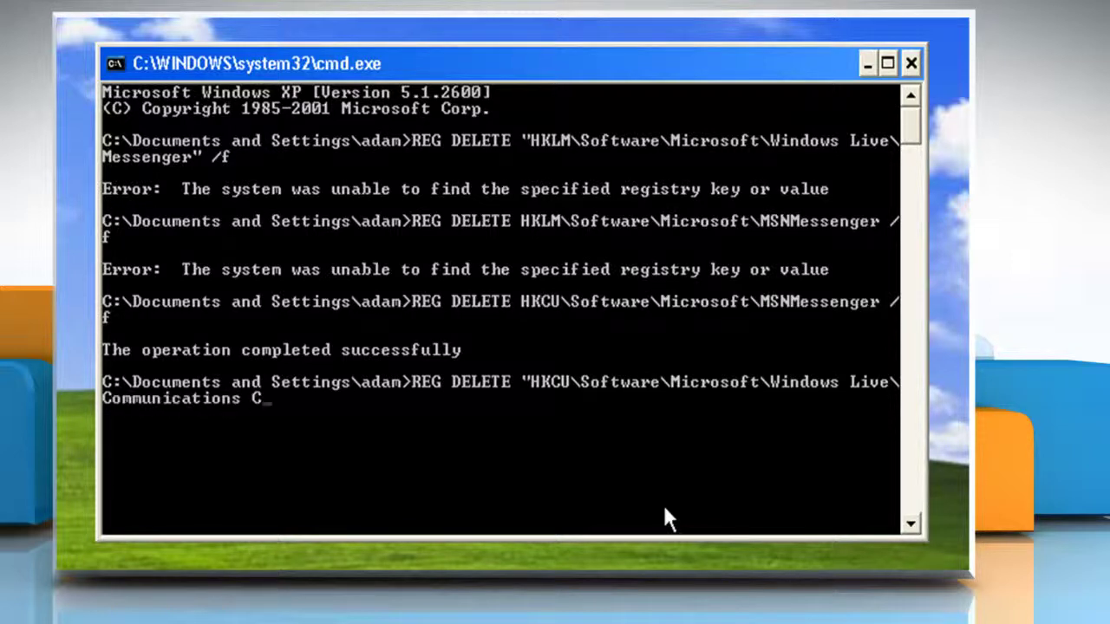
text(lients\Shared)
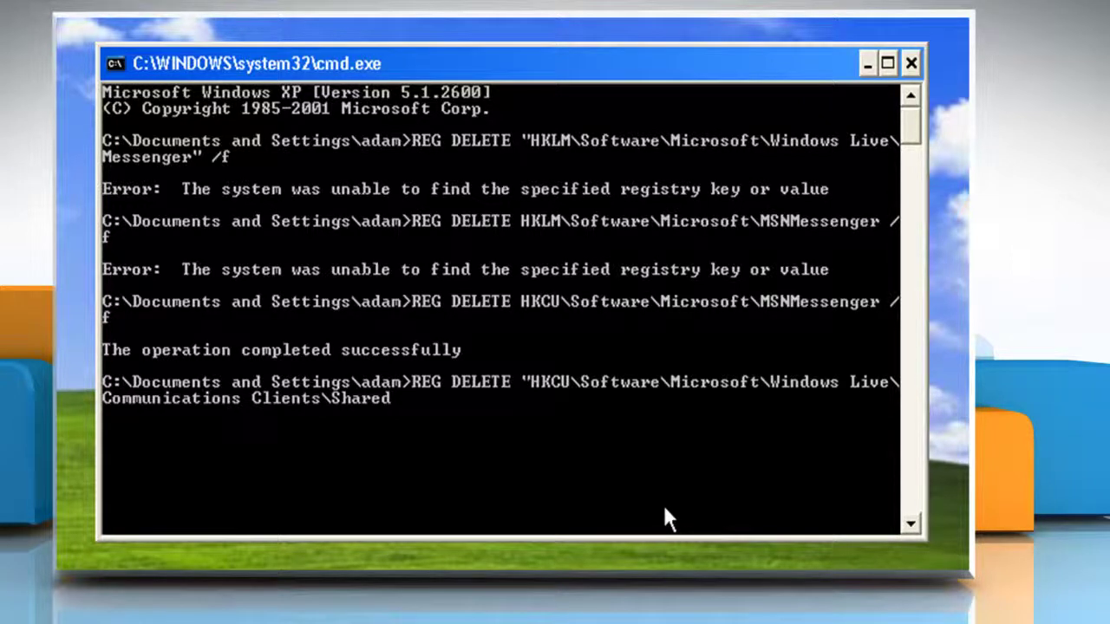